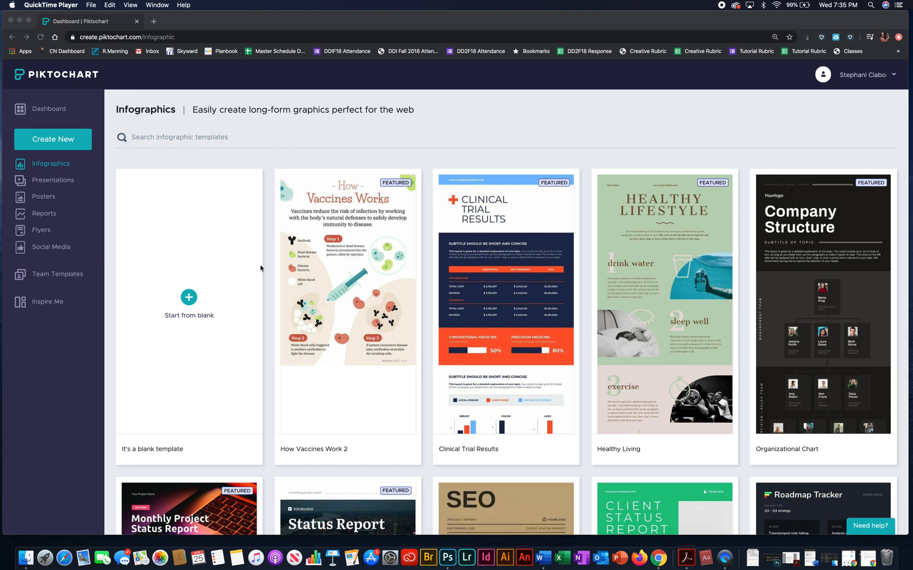
Step: Look over the infographic templates and start a new infographic from the blank template
{"action": "scroll", "coordinate": [253, 308], "scroll_direction": "down", "scroll_amount": 4}
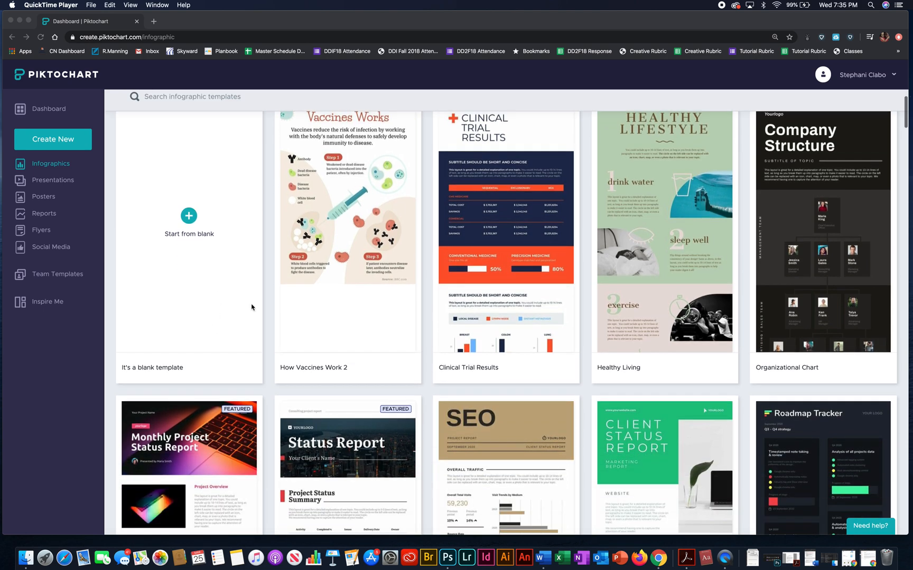
{"action": "scroll", "coordinate": [253, 308], "scroll_direction": "down", "scroll_amount": 4}
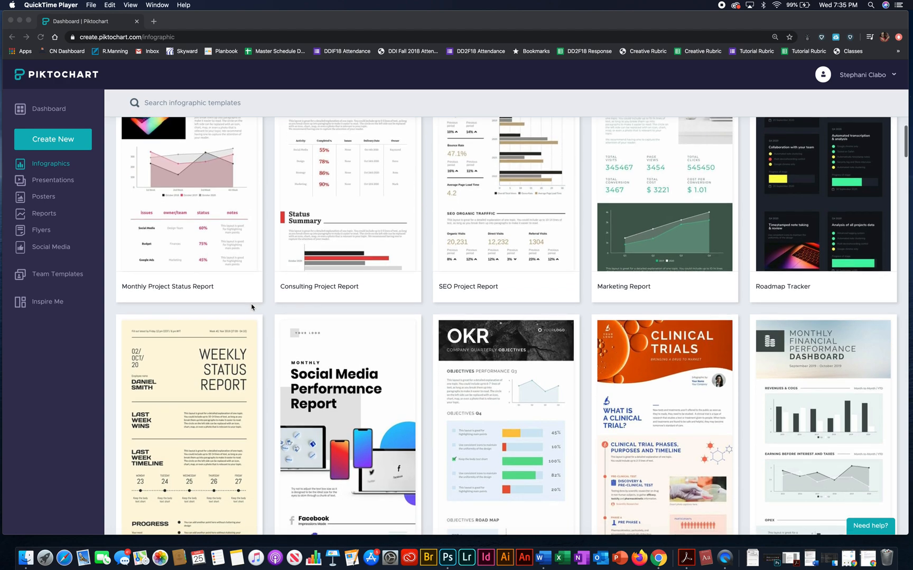
{"action": "scroll", "coordinate": [253, 308], "scroll_direction": "up", "scroll_amount": 8}
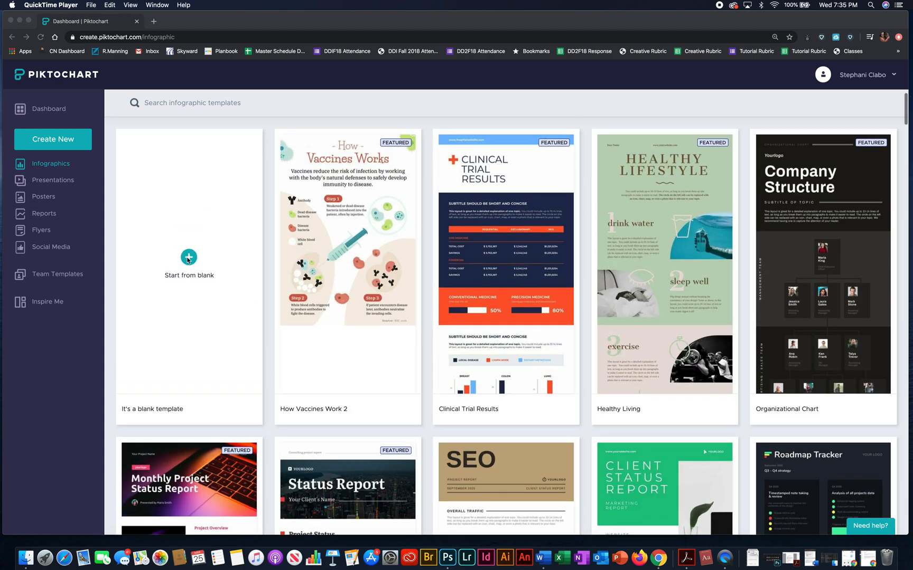
{"action": "left_click", "coordinate": [188, 258]}
{"action": "left_click", "coordinate": [188, 258]}
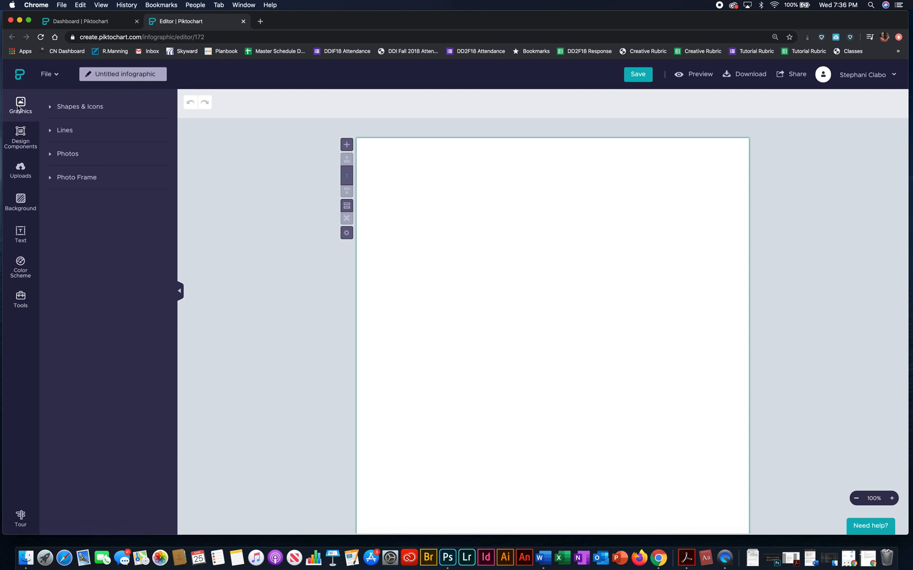
Step: Show all icon styles of the Animals category in the Shapes & Icons library
{"action": "left_click", "coordinate": [50, 108]}
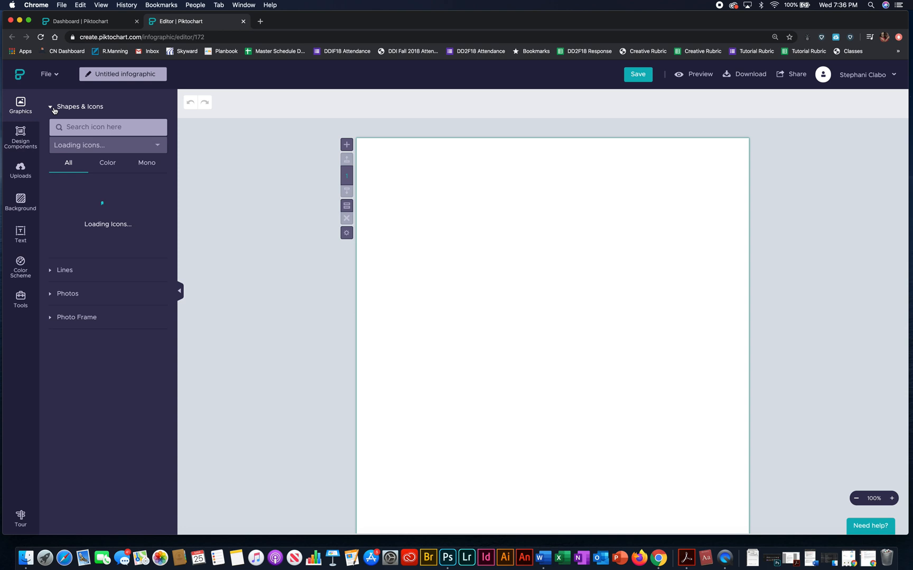
{"action": "left_click", "coordinate": [108, 164]}
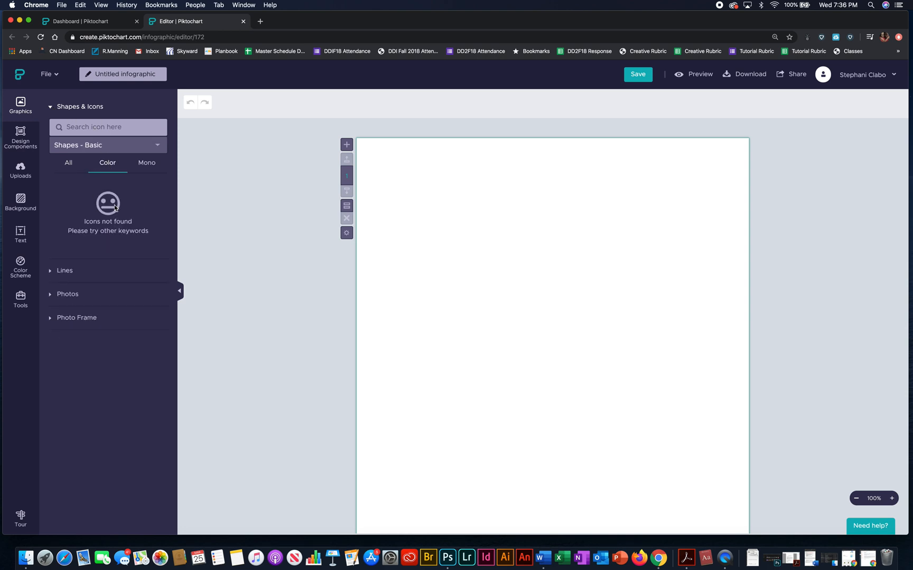
{"action": "left_click", "coordinate": [143, 172]}
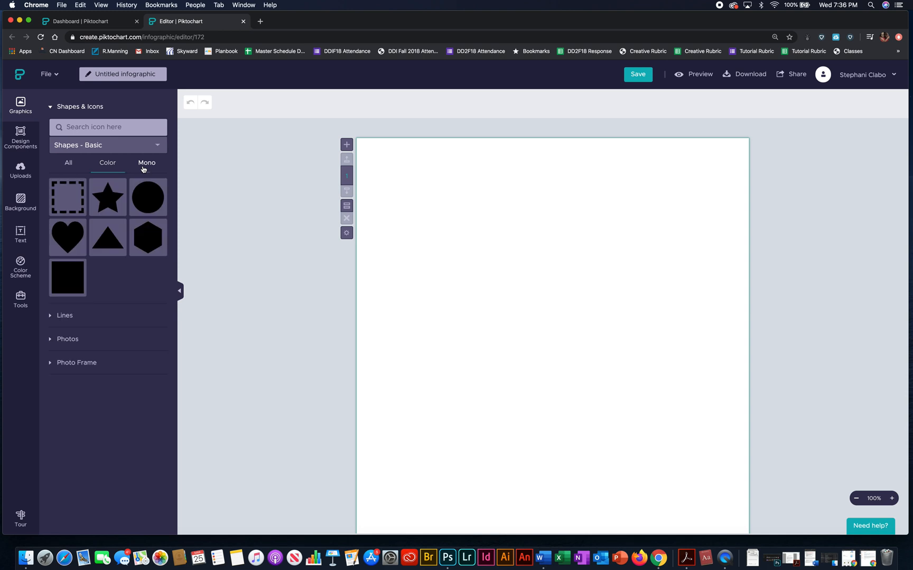
{"action": "left_click", "coordinate": [67, 167]}
{"action": "left_click", "coordinate": [80, 147]}
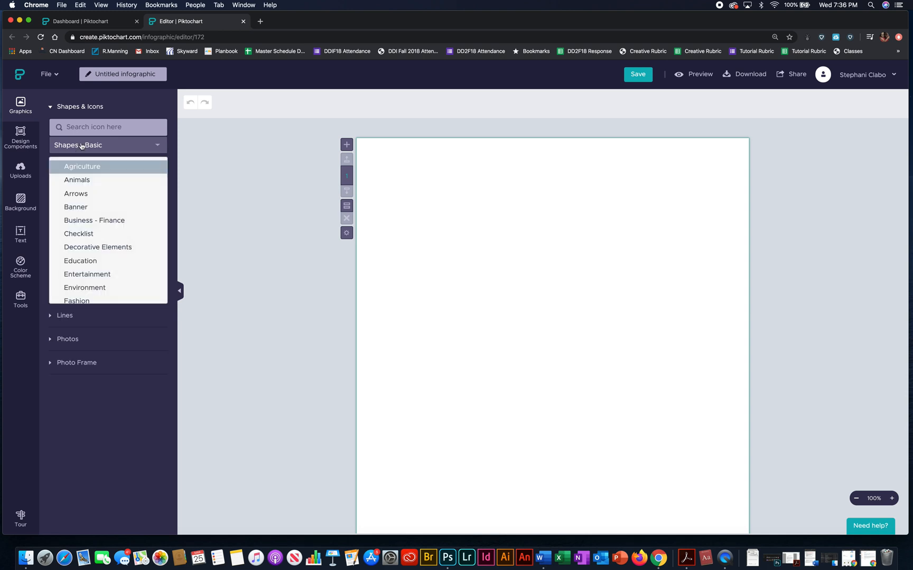
{"action": "left_click", "coordinate": [76, 180]}
{"action": "mouse_move", "coordinate": [77, 183]}
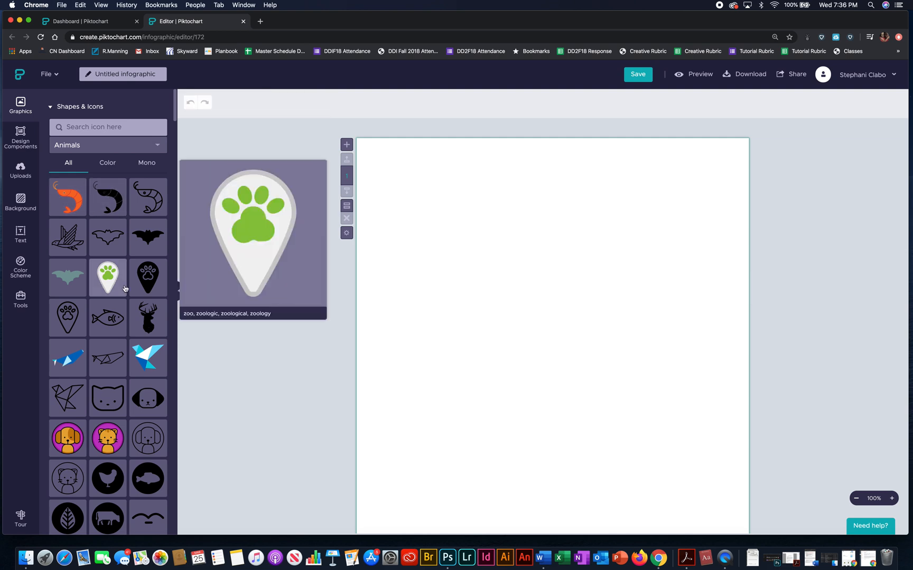
Step: Place the green paw pin, the orange cat and the orange dog icons near the top of the blank canvas
{"action": "scroll", "coordinate": [114, 280], "scroll_direction": "down", "scroll_amount": 5}
{"action": "scroll", "coordinate": [125, 288], "scroll_direction": "down", "scroll_amount": 4}
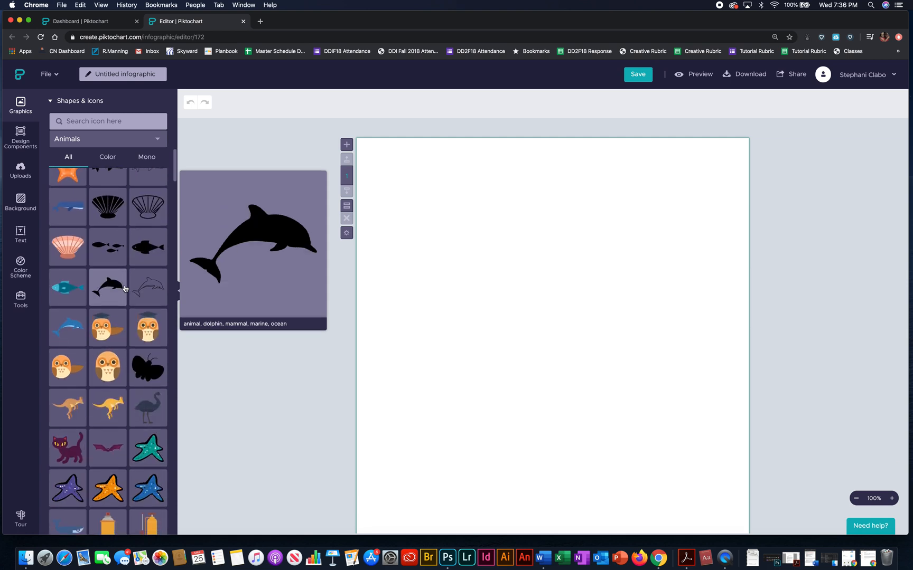
{"action": "scroll", "coordinate": [125, 288], "scroll_direction": "up", "scroll_amount": 7}
{"action": "scroll", "coordinate": [125, 289], "scroll_direction": "up", "scroll_amount": 3}
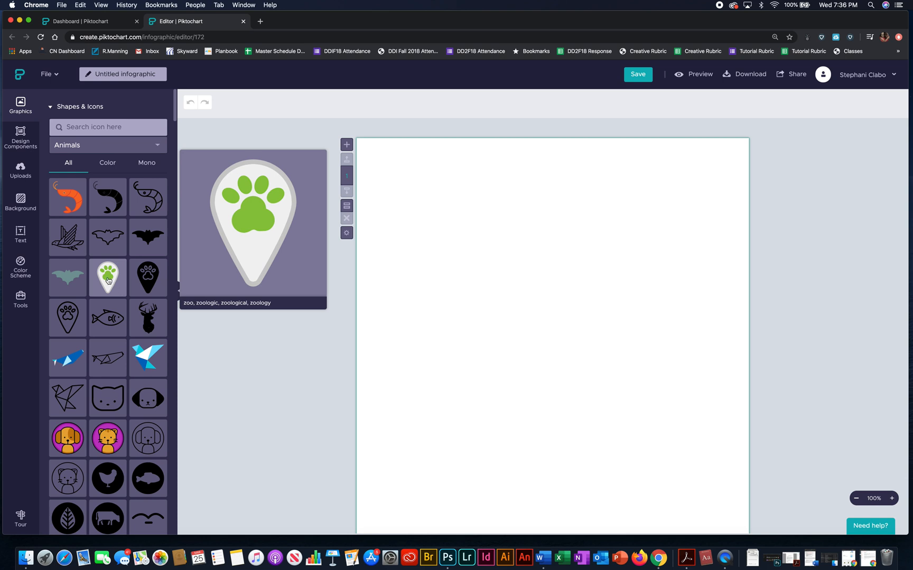
{"action": "left_click_drag", "start_coordinate": [107, 281], "coordinate": [554, 209]}
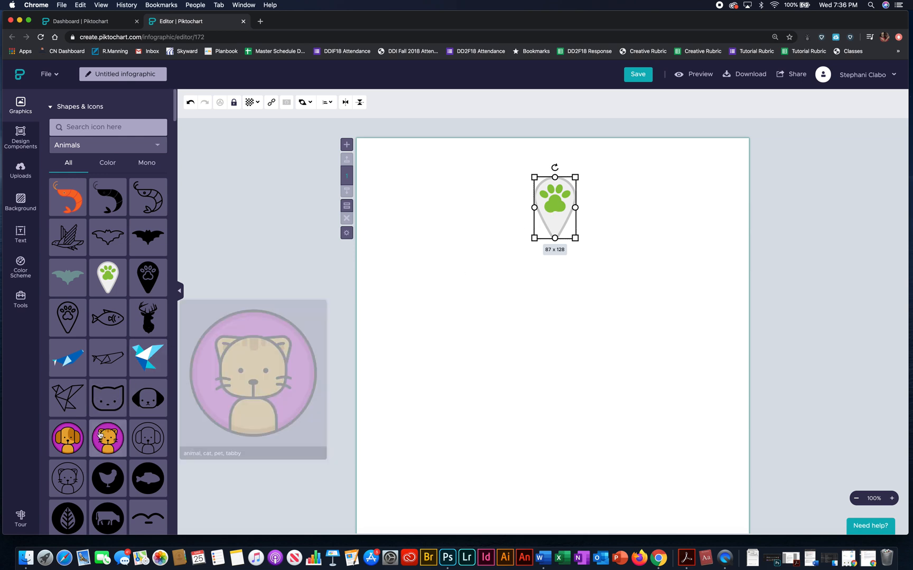
{"action": "left_click_drag", "start_coordinate": [101, 435], "coordinate": [651, 207]}
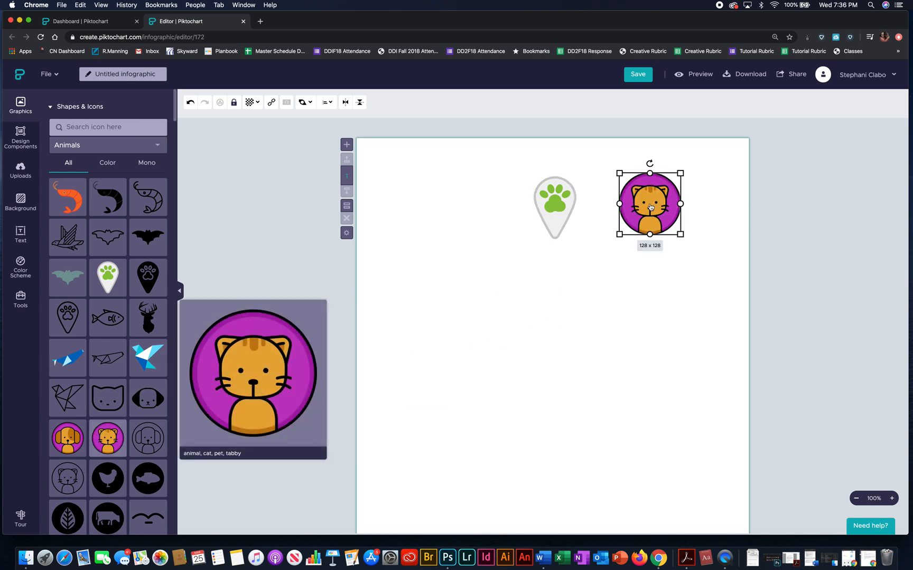
{"action": "left_click_drag", "start_coordinate": [64, 442], "coordinate": [428, 198]}
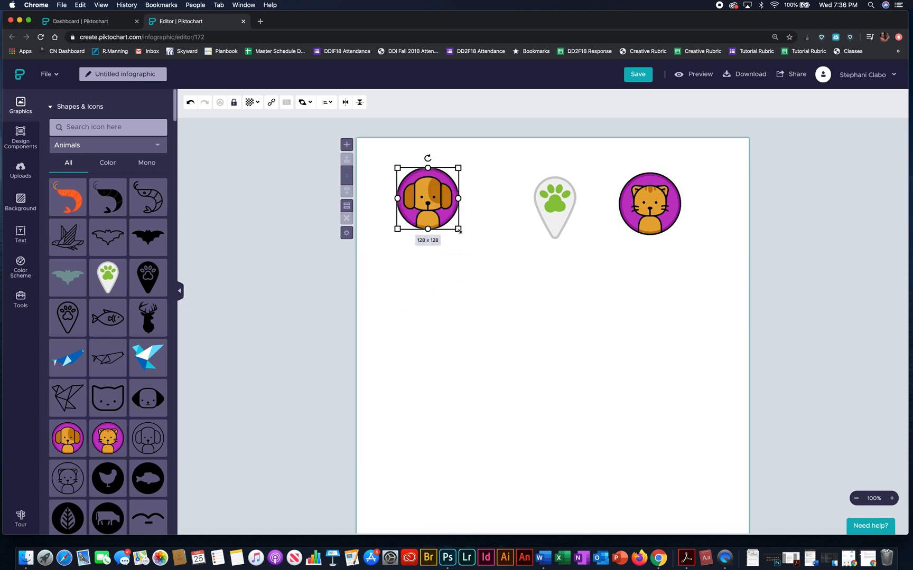
Step: Enlarge the dog, paw pin and cat icons to about 181 x 201, 136 x 193 and 182 x 206, arranged in a row
{"action": "left_click_drag", "start_coordinate": [459, 230], "coordinate": [484, 264]}
{"action": "left_click_drag", "start_coordinate": [448, 221], "coordinate": [429, 208]}
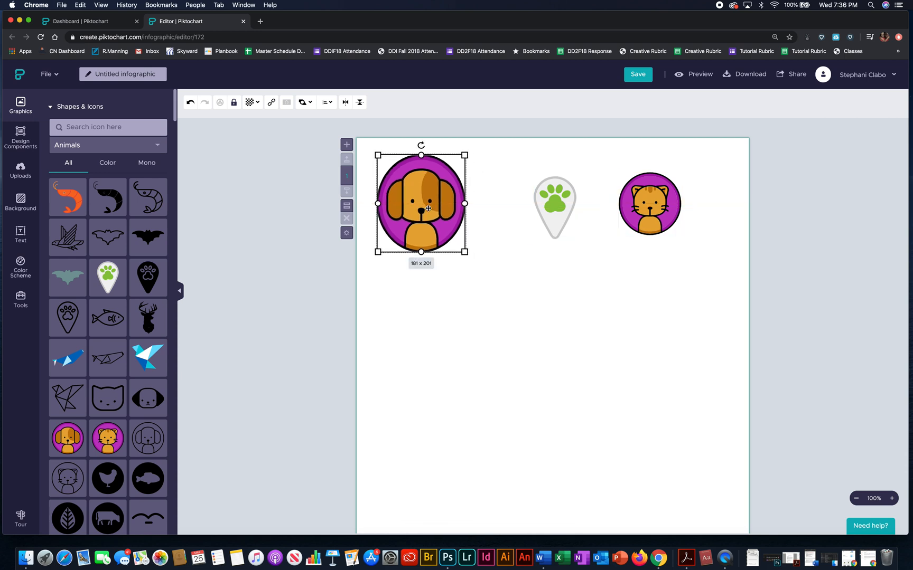
{"action": "left_click_drag", "start_coordinate": [546, 208], "coordinate": [494, 266]}
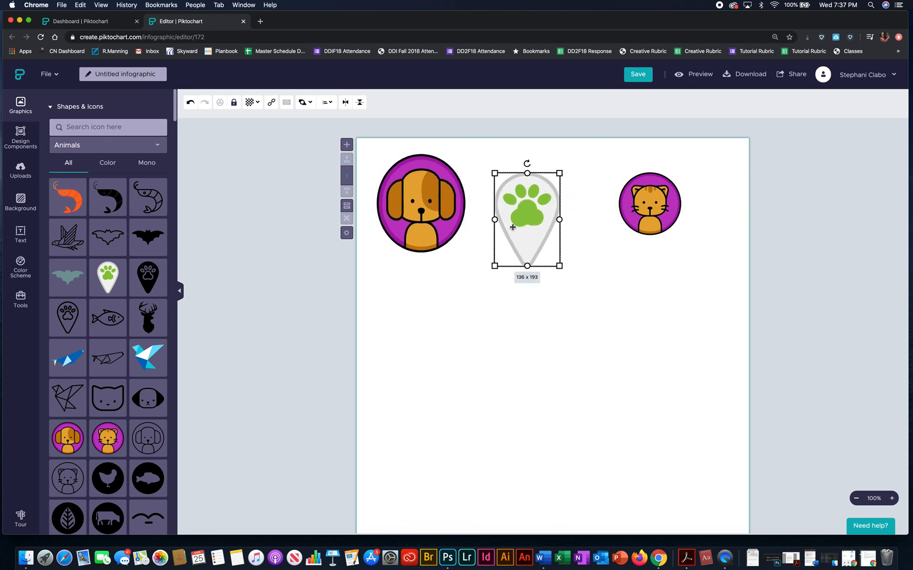
{"action": "left_click_drag", "start_coordinate": [512, 228], "coordinate": [525, 211]}
{"action": "left_click", "coordinate": [676, 232]}
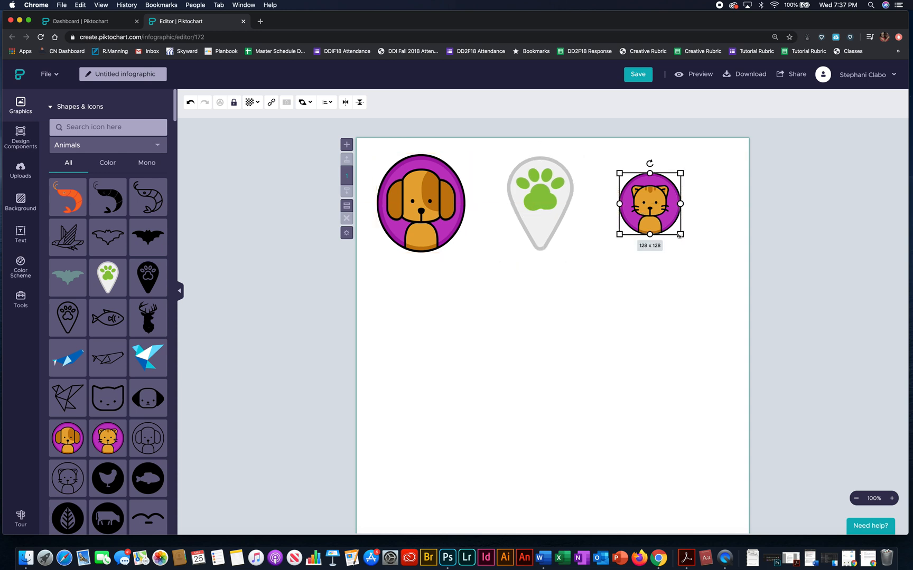
{"action": "left_click_drag", "start_coordinate": [679, 235], "coordinate": [672, 203]}
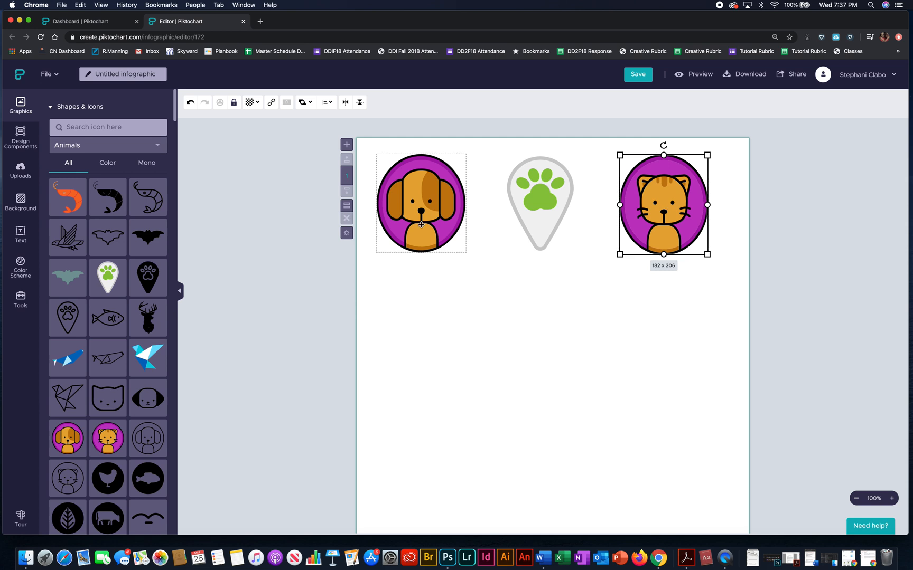
Step: Look through the other icon categories, including the Education icons, and close the Shapes & Icons library
{"action": "mouse_move", "coordinate": [94, 321]}
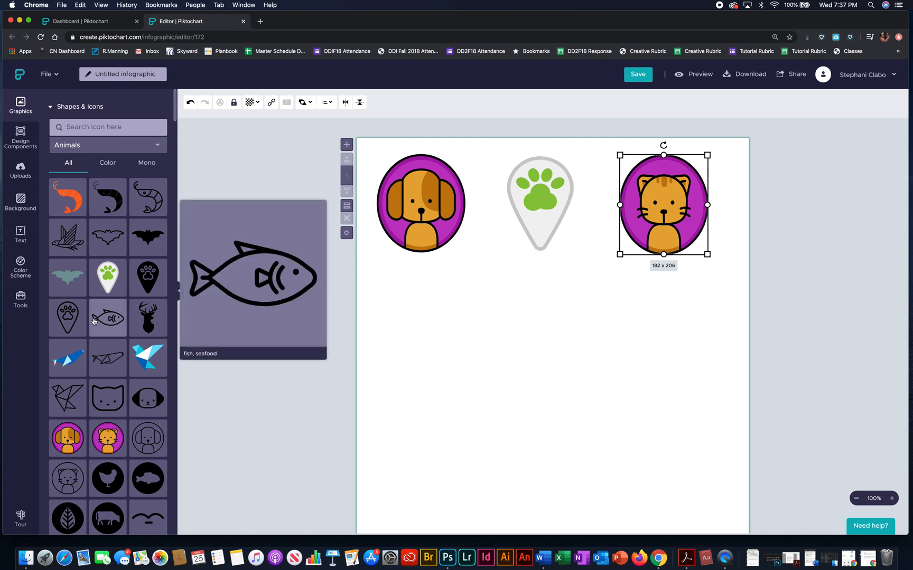
{"action": "left_click", "coordinate": [80, 147]}
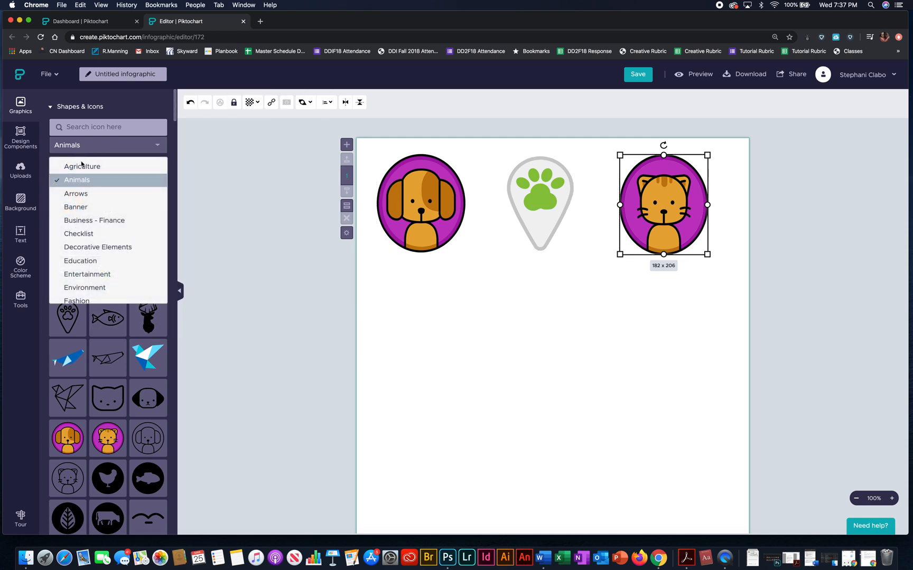
{"action": "scroll", "coordinate": [103, 233], "scroll_direction": "down", "scroll_amount": 3}
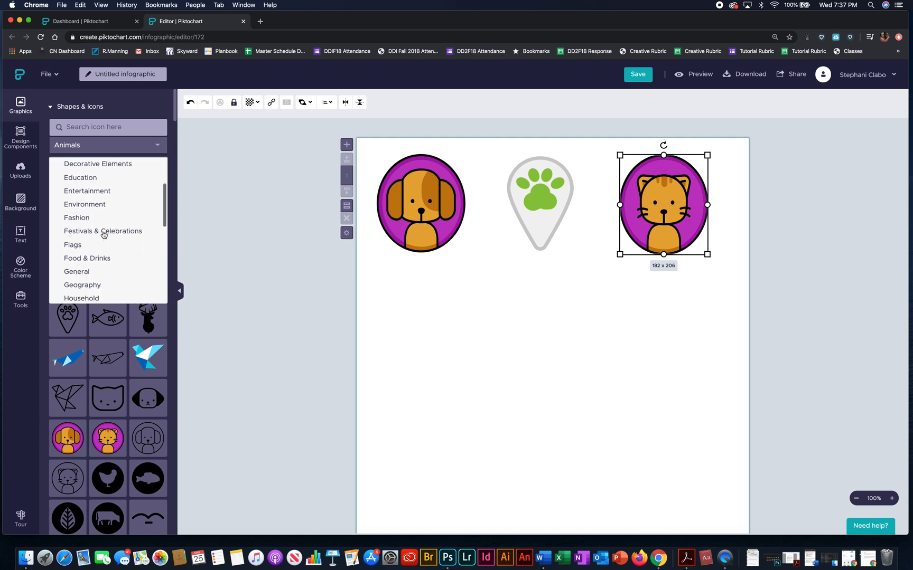
{"action": "left_click", "coordinate": [81, 178]}
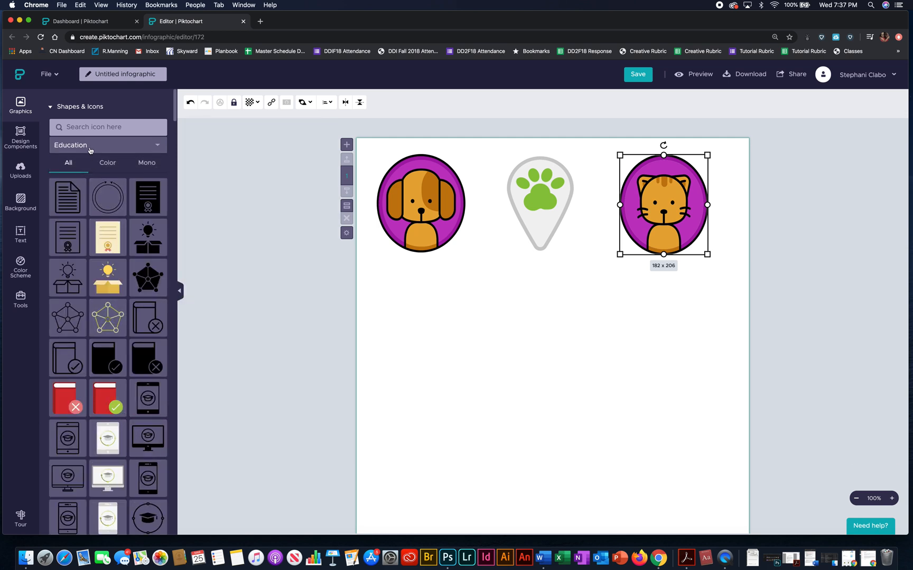
{"action": "left_click", "coordinate": [90, 151]}
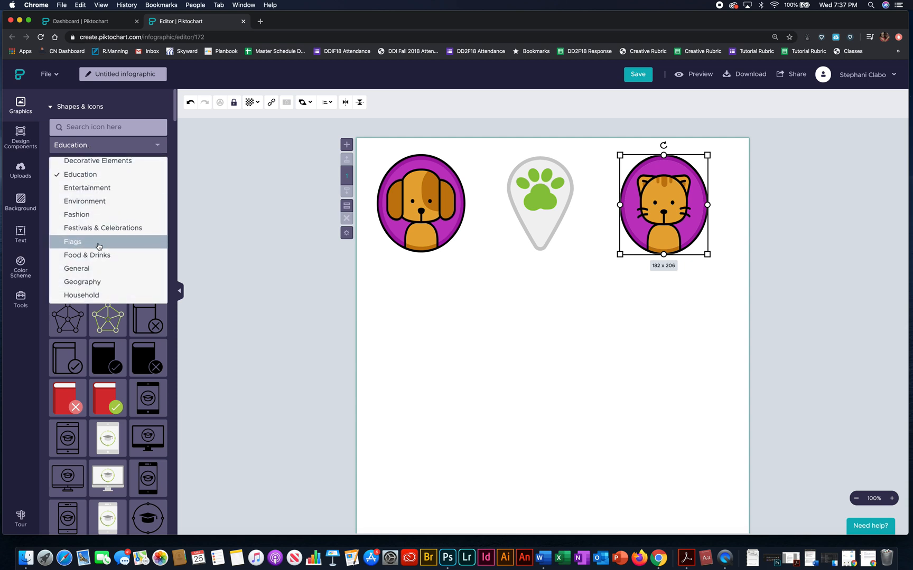
{"action": "scroll", "coordinate": [99, 246], "scroll_direction": "down", "scroll_amount": 5}
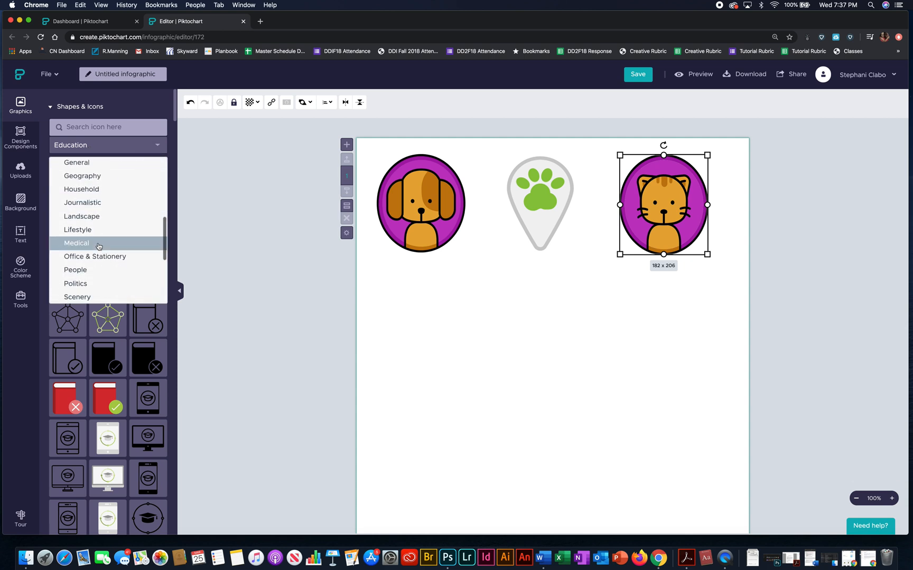
{"action": "left_click", "coordinate": [86, 149]}
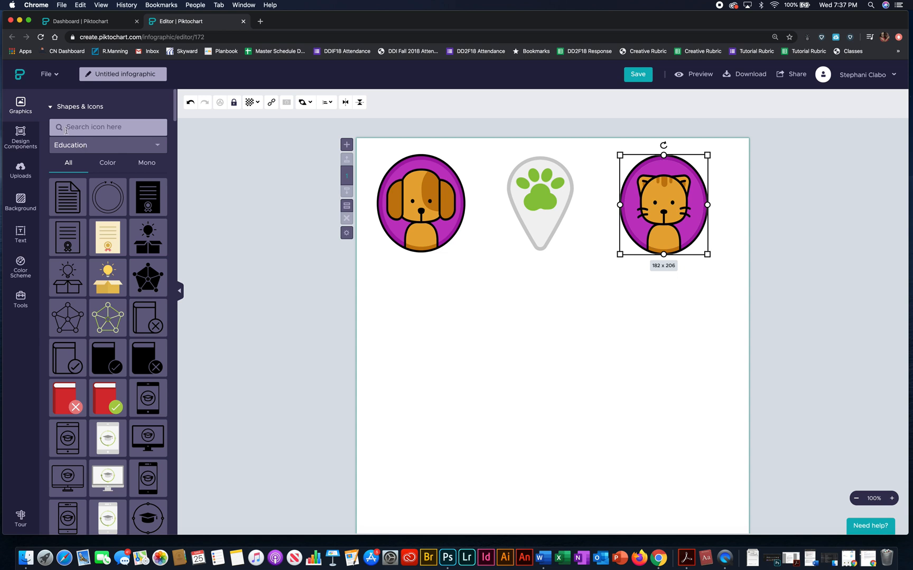
{"action": "left_click", "coordinate": [50, 108]}
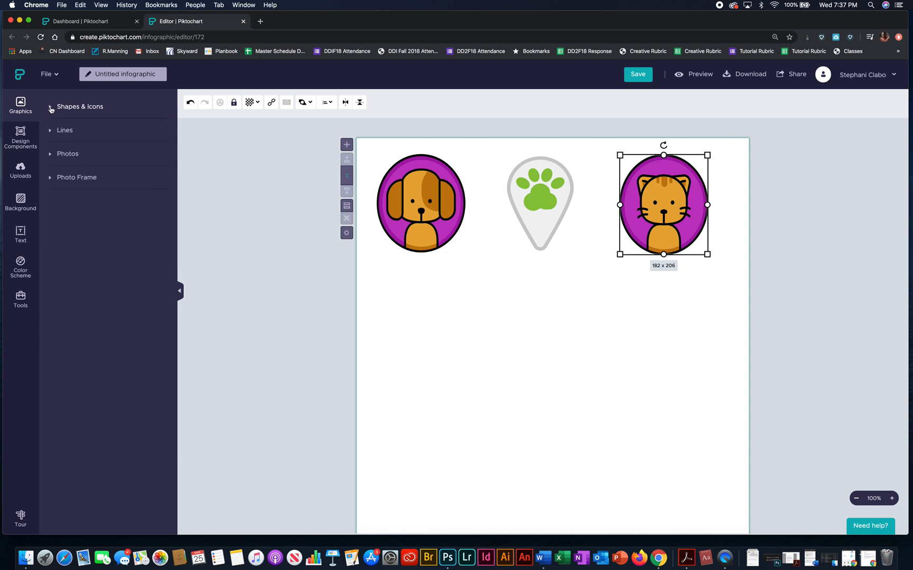
Step: Try out a dashed line below the icons, rotate it to a steep diagonal and delete it
{"action": "left_click", "coordinate": [51, 132]}
{"action": "left_click", "coordinate": [66, 164]}
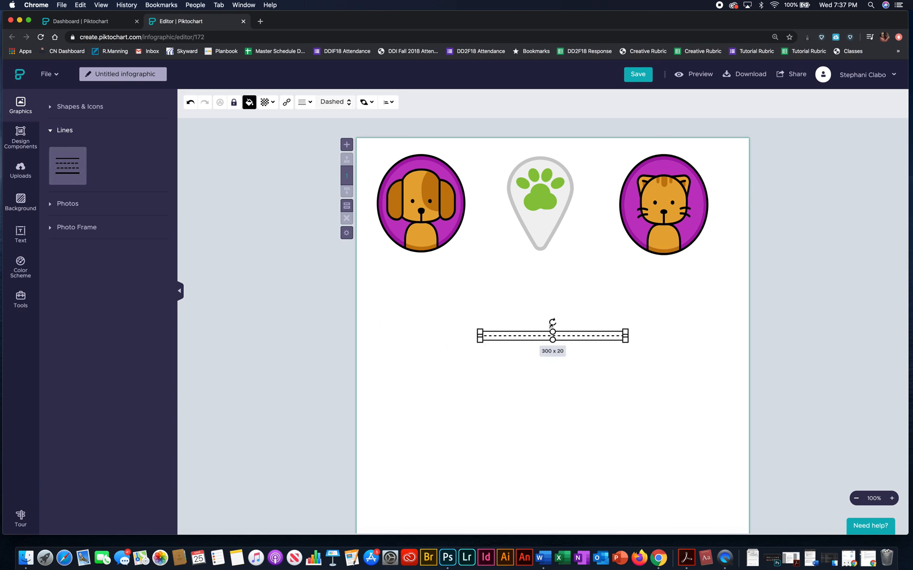
{"action": "left_click_drag", "start_coordinate": [551, 324], "coordinate": [609, 330]}
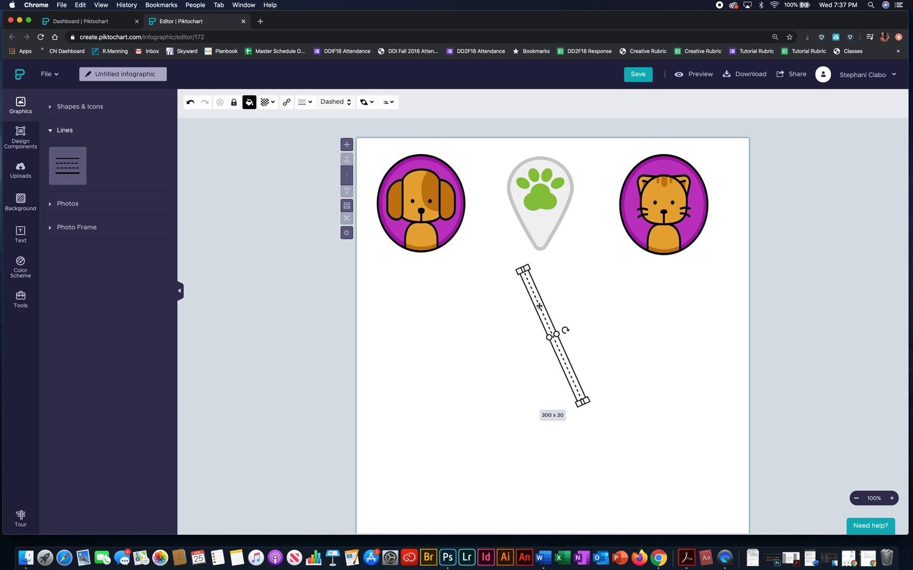
{"action": "key", "text": "BackSpace"}
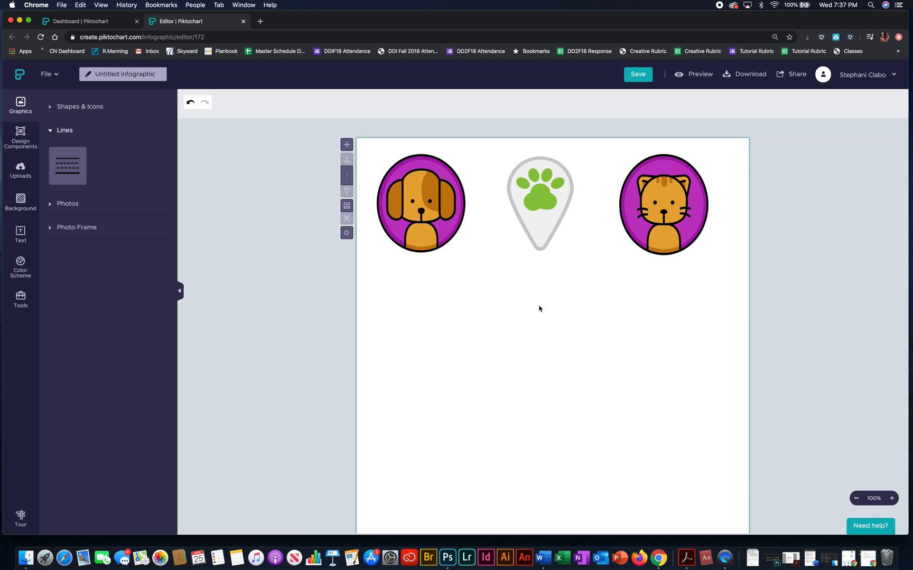
Step: Browse the Unsplash stock photos and the photo frames available for the infographic
{"action": "left_click", "coordinate": [53, 204]}
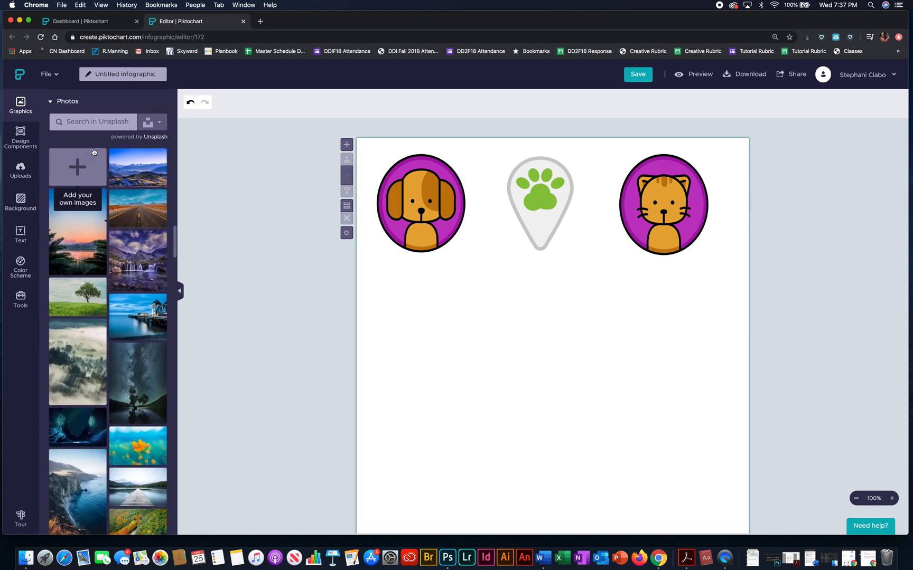
{"action": "mouse_move", "coordinate": [149, 356]}
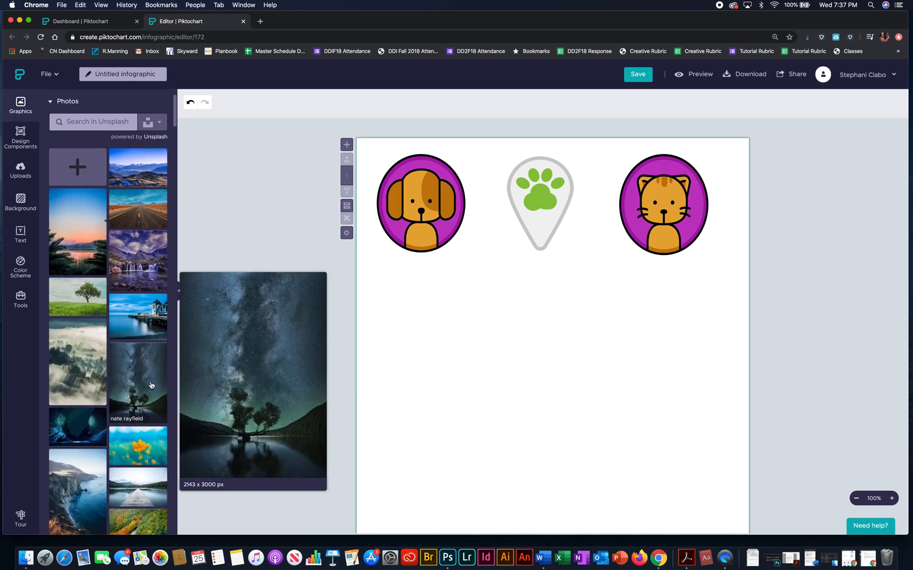
{"action": "scroll", "coordinate": [117, 384], "scroll_direction": "down", "scroll_amount": 3}
{"action": "scroll", "coordinate": [117, 384], "scroll_direction": "up", "scroll_amount": 5}
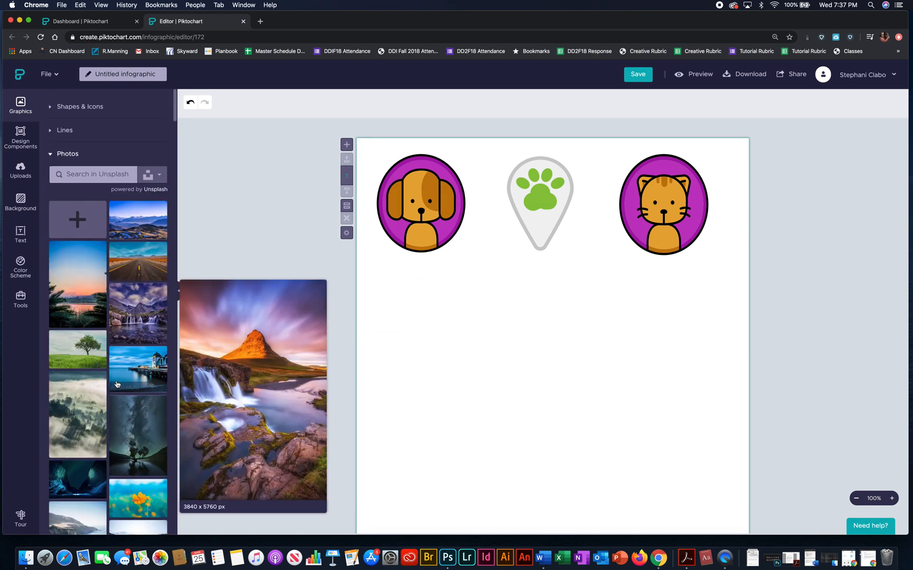
{"action": "left_click", "coordinate": [51, 155]}
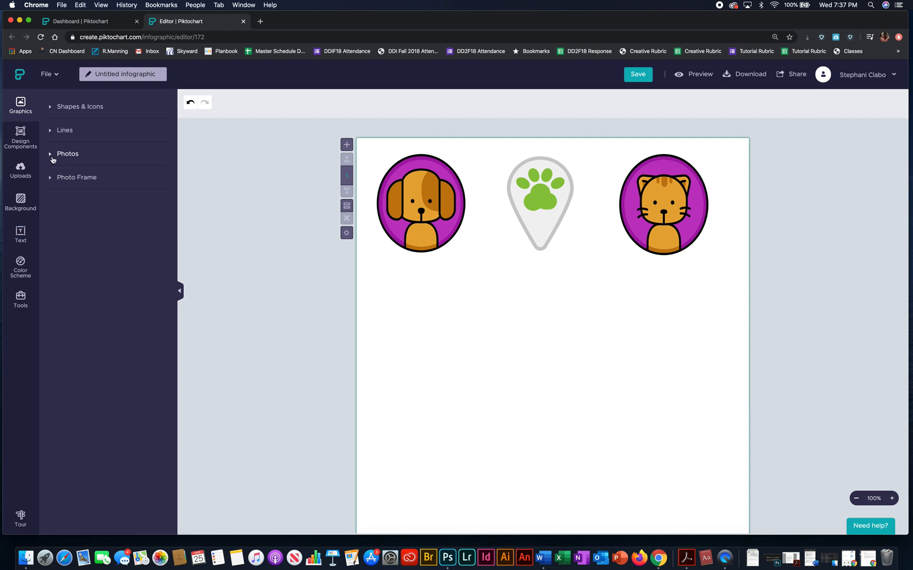
{"action": "left_click", "coordinate": [51, 180]}
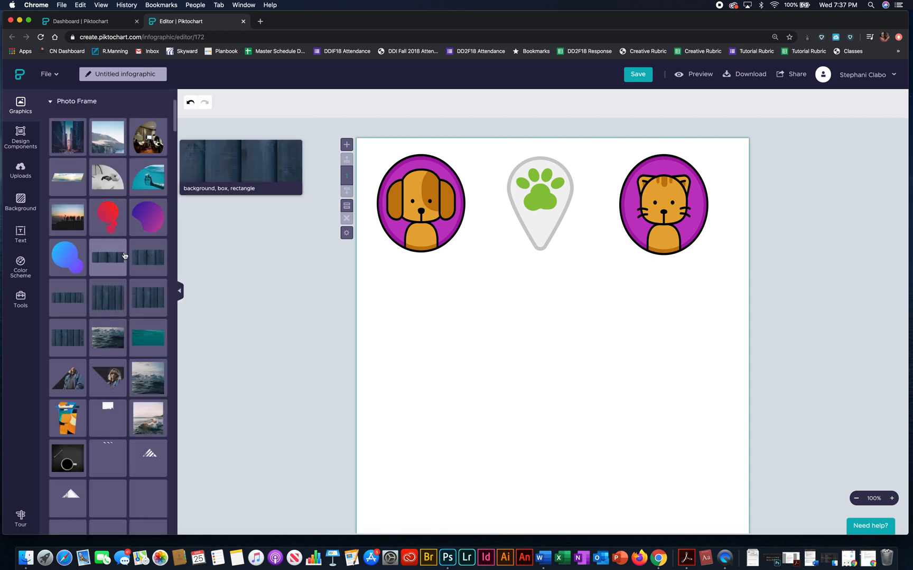
{"action": "left_click", "coordinate": [51, 102]}
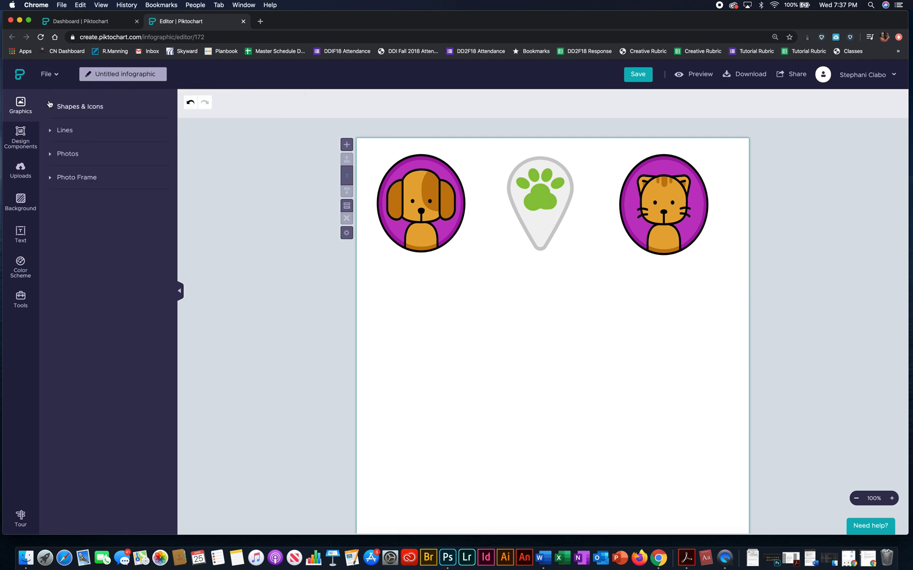
Step: Add the list component with alternating orange, teal and navy bands and place it centred below the three icons
{"action": "left_click", "coordinate": [19, 136]}
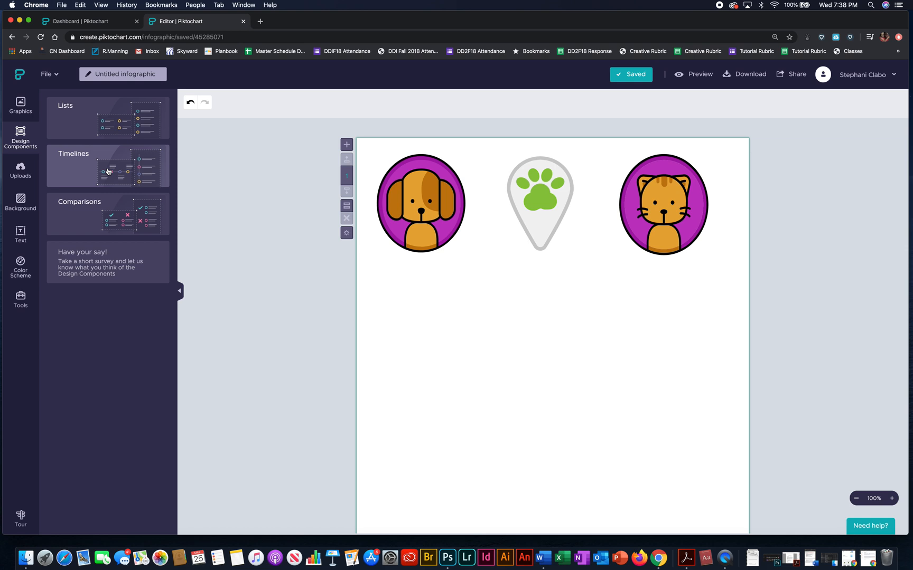
{"action": "left_click", "coordinate": [109, 125]}
{"action": "mouse_move", "coordinate": [66, 143]}
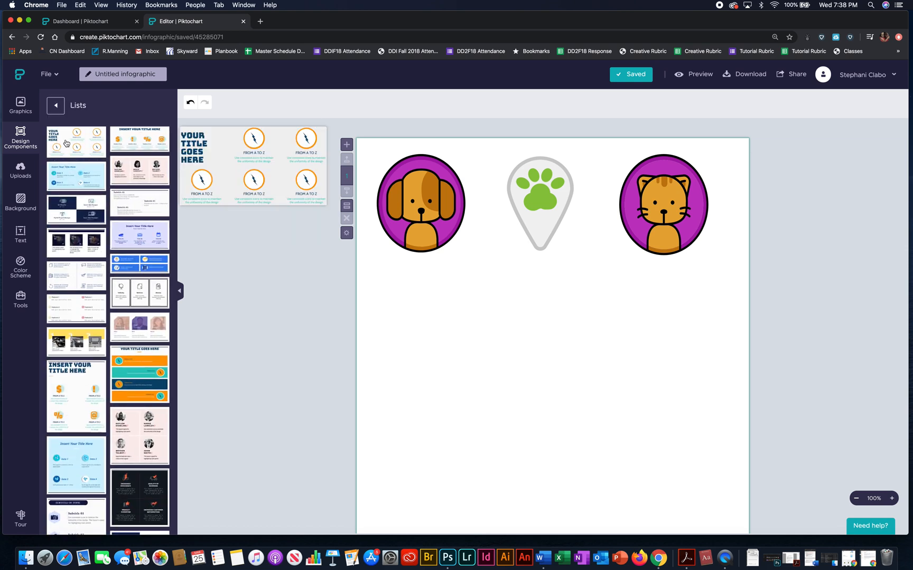
{"action": "mouse_move", "coordinate": [146, 371]}
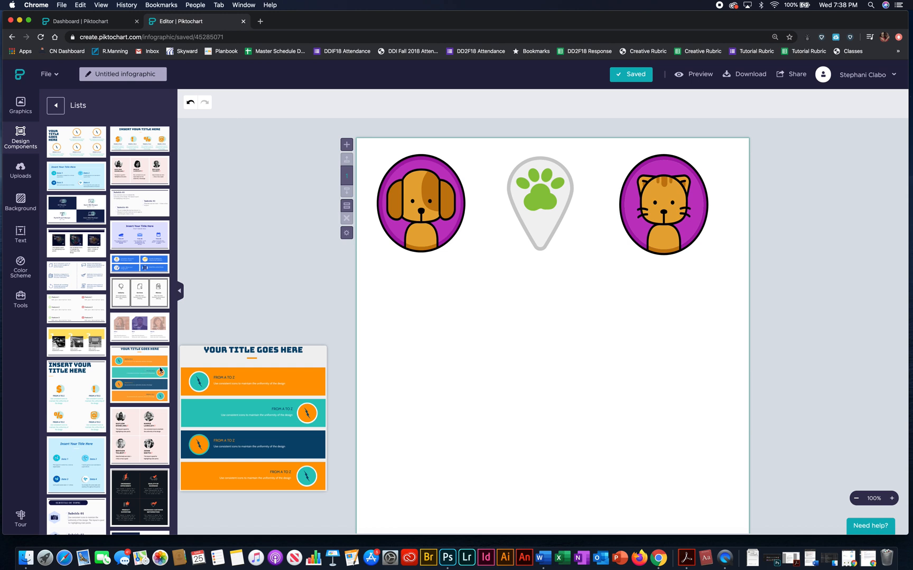
{"action": "left_click_drag", "start_coordinate": [160, 372], "coordinate": [490, 350]}
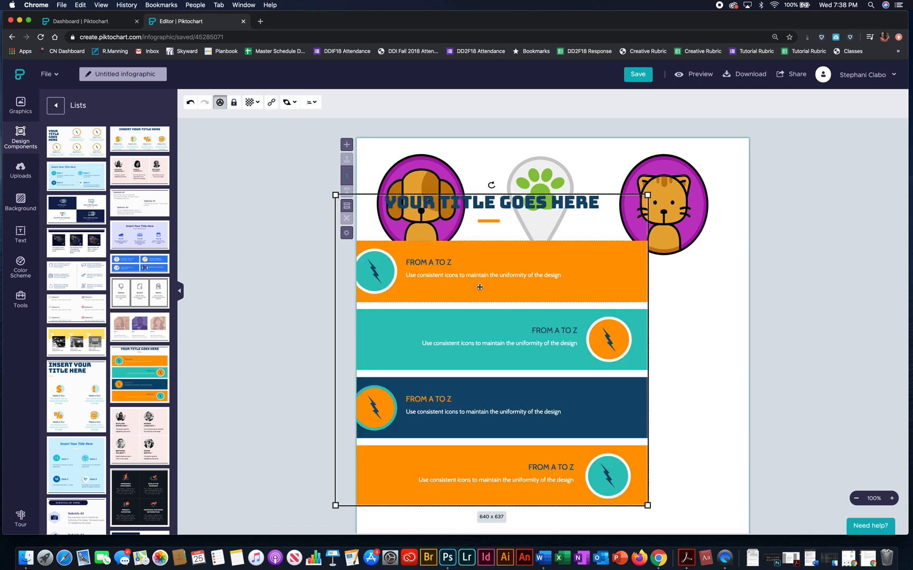
{"action": "scroll", "coordinate": [689, 299], "scroll_direction": "down", "scroll_amount": 3}
{"action": "scroll", "coordinate": [688, 300], "scroll_direction": "up", "scroll_amount": 2}
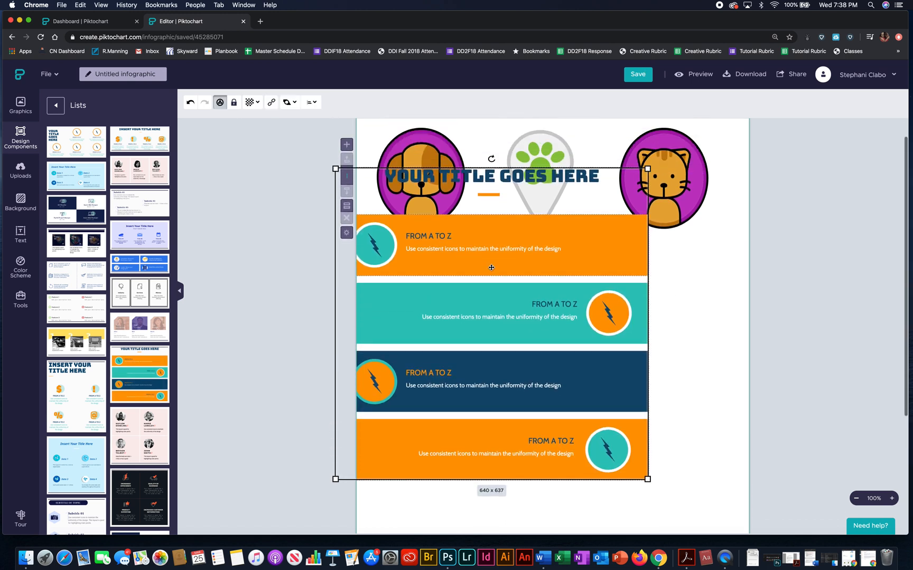
{"action": "left_click_drag", "start_coordinate": [495, 269], "coordinate": [536, 330]}
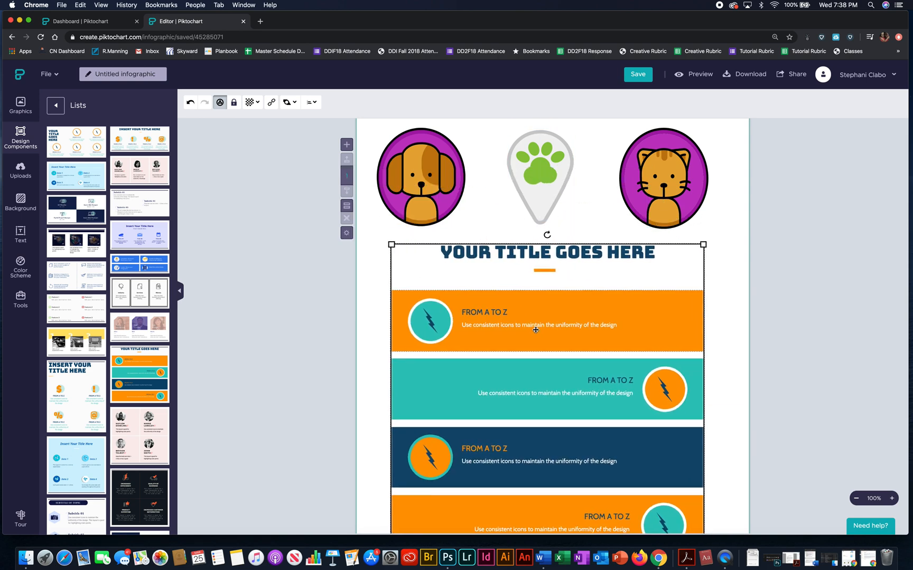
{"action": "left_click", "coordinate": [717, 296]}
Step: Open the list's title text for editing and look at the available font families
{"action": "left_click", "coordinate": [501, 256]}
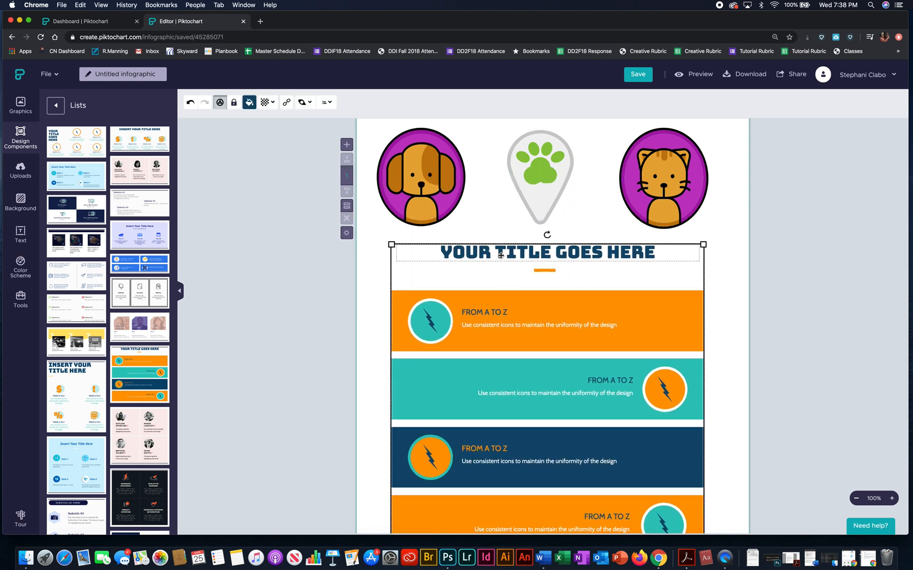
{"action": "left_click", "coordinate": [500, 256]}
{"action": "left_click", "coordinate": [573, 252]}
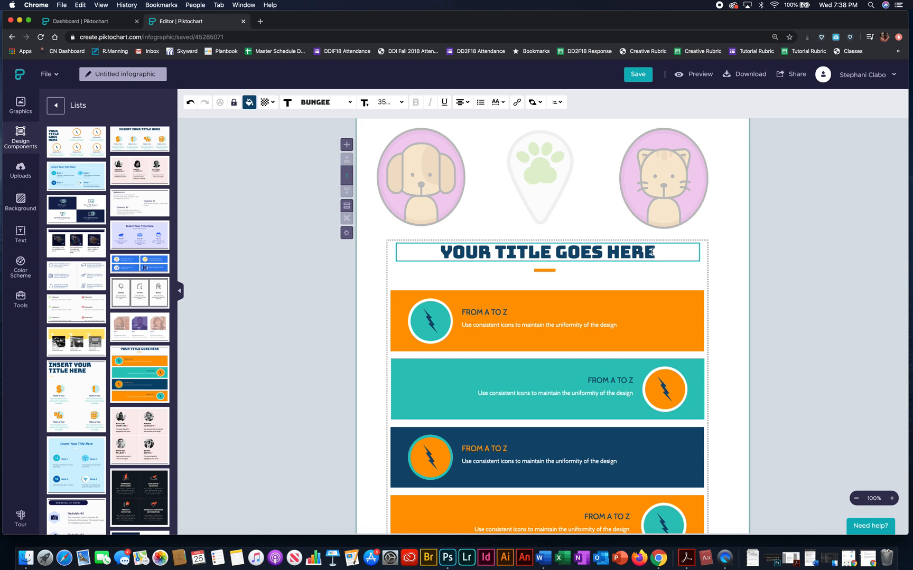
{"action": "left_click_drag", "start_coordinate": [655, 252], "coordinate": [437, 252]}
{"action": "left_click", "coordinate": [437, 252]}
{"action": "left_click", "coordinate": [350, 106]}
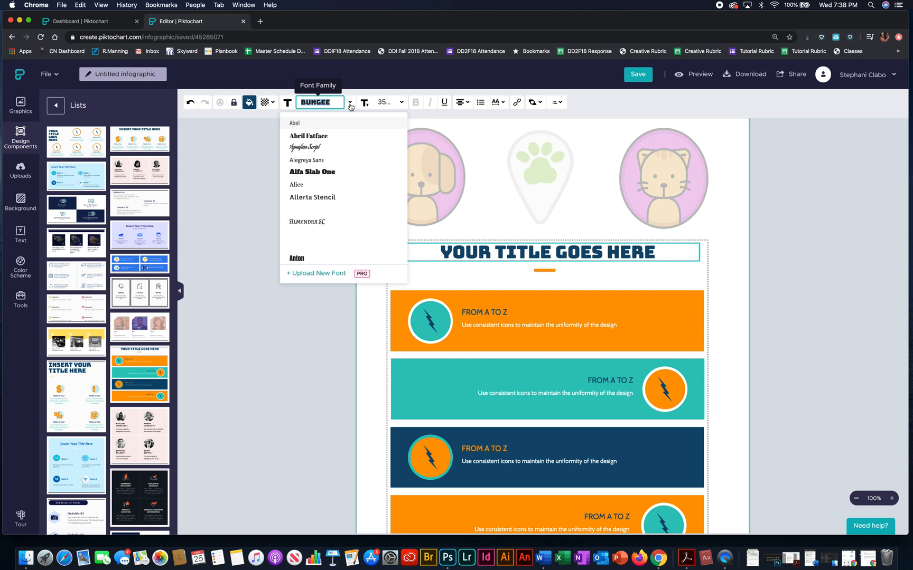
Step: Try a font size of 8 on the list's title and undo the change
{"action": "left_click", "coordinate": [400, 102]}
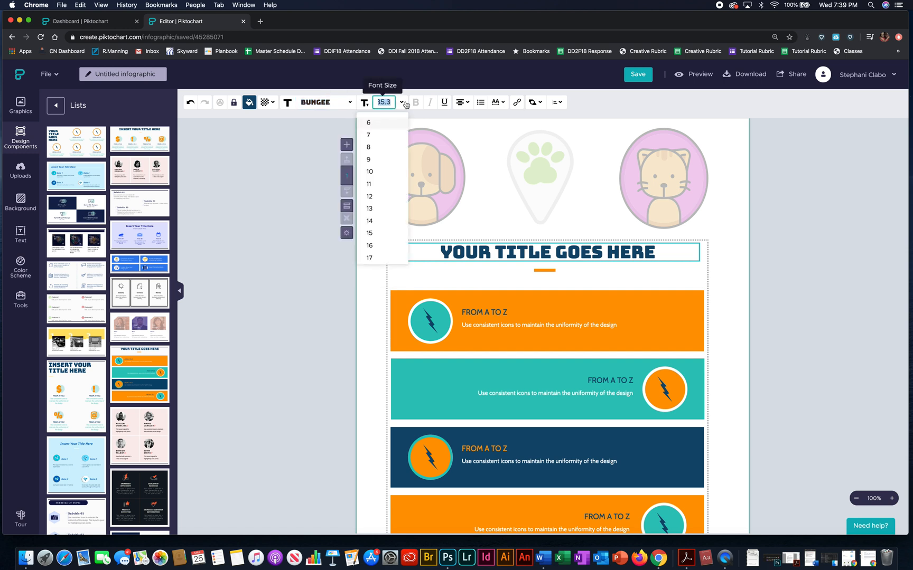
{"action": "mouse_move", "coordinate": [465, 108]}
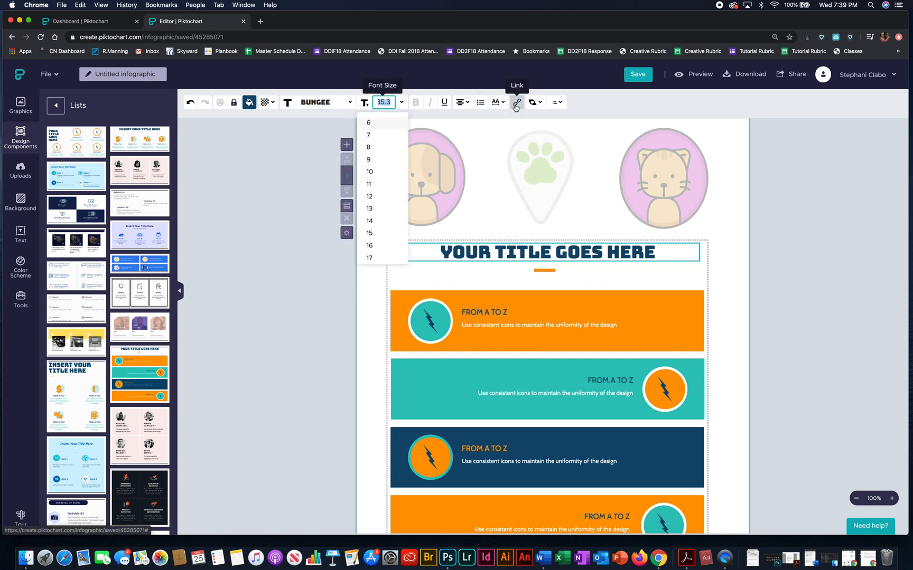
{"action": "mouse_move", "coordinate": [539, 107]}
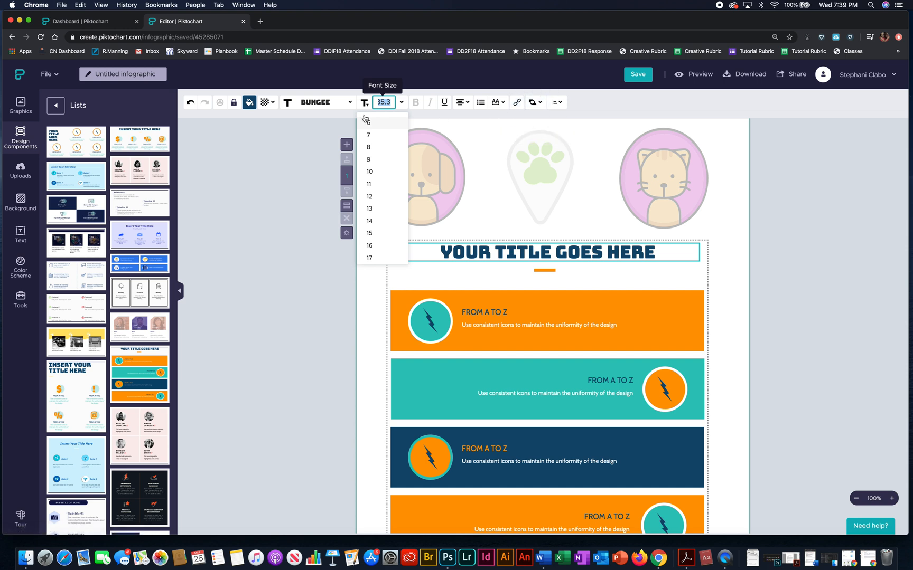
{"action": "type", "text": "8"}
{"action": "left_click", "coordinate": [534, 179]}
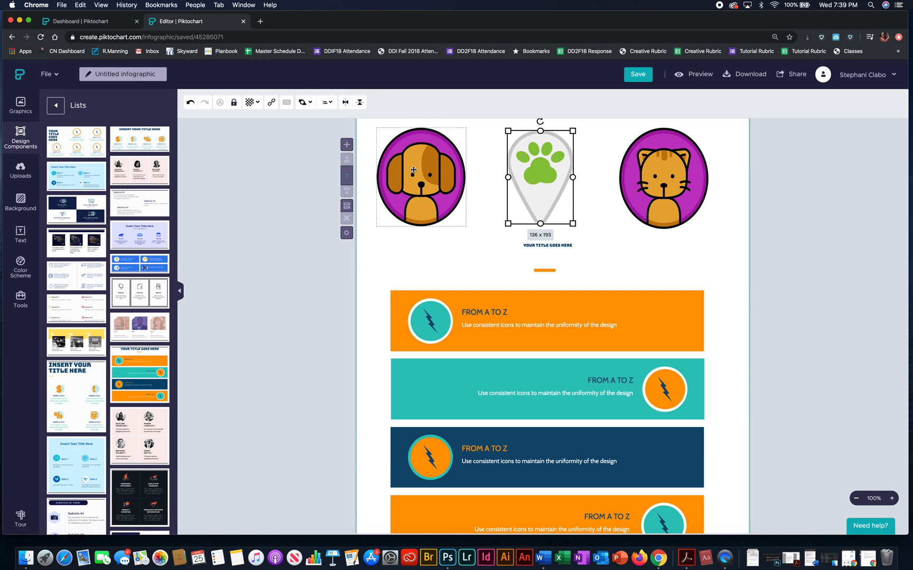
{"action": "left_click", "coordinate": [240, 156]}
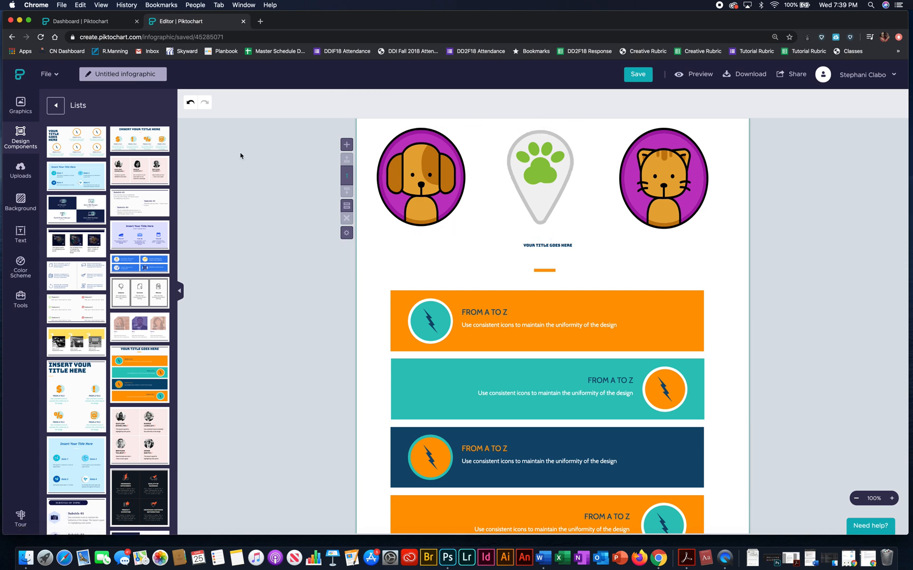
{"action": "left_click", "coordinate": [397, 196]}
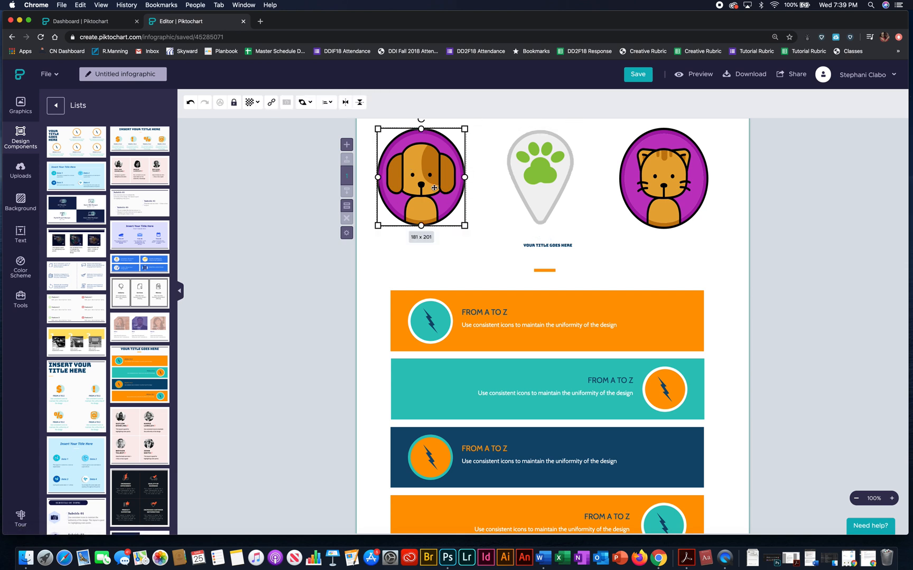
{"action": "left_click", "coordinate": [189, 104]}
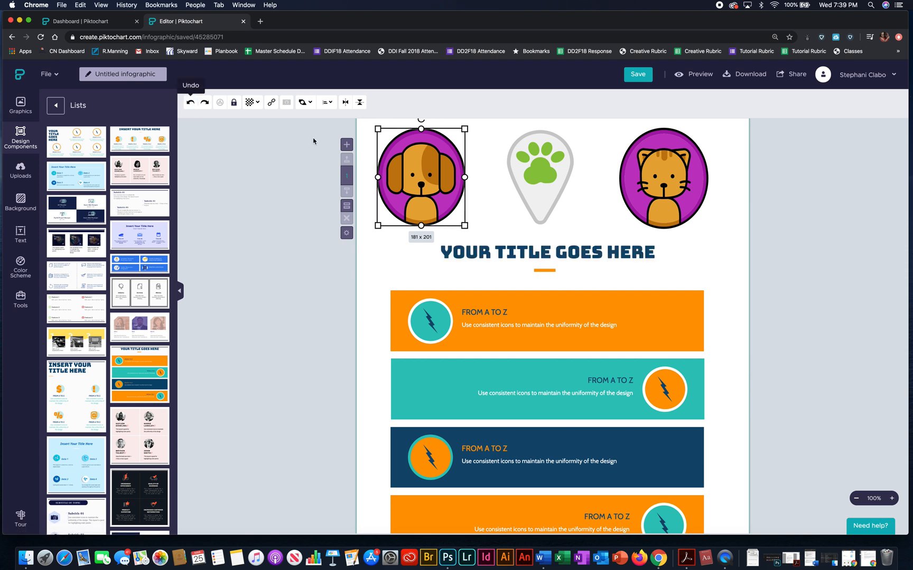
Step: Widen the letter spacing of the list's title so the text nearly fills its box
{"action": "left_click", "coordinate": [386, 260]}
{"action": "left_click", "coordinate": [484, 256]}
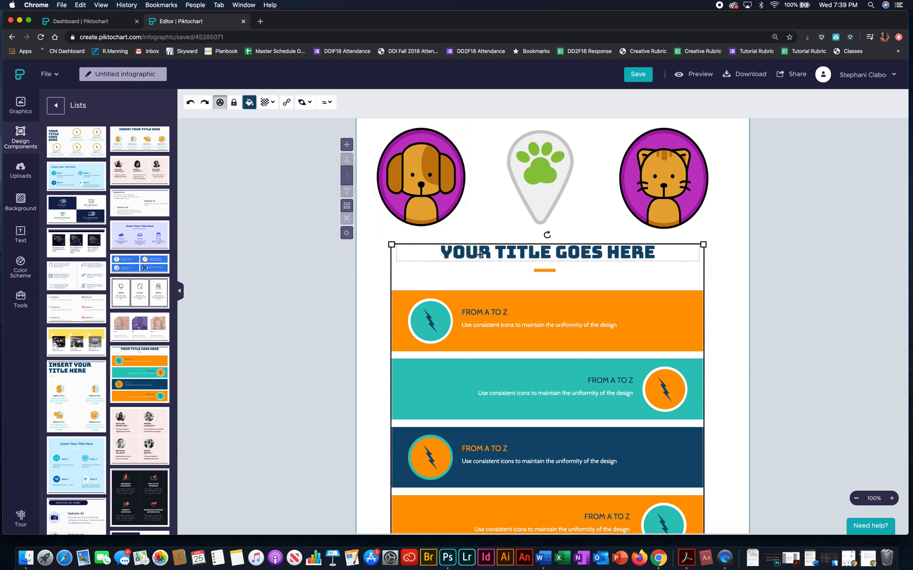
{"action": "left_click", "coordinate": [461, 102]}
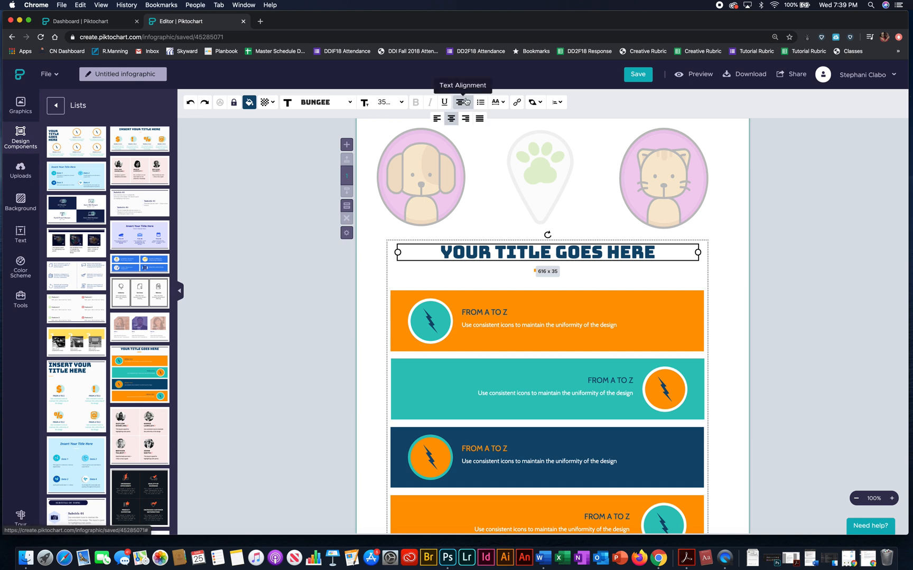
{"action": "left_click", "coordinate": [498, 102]}
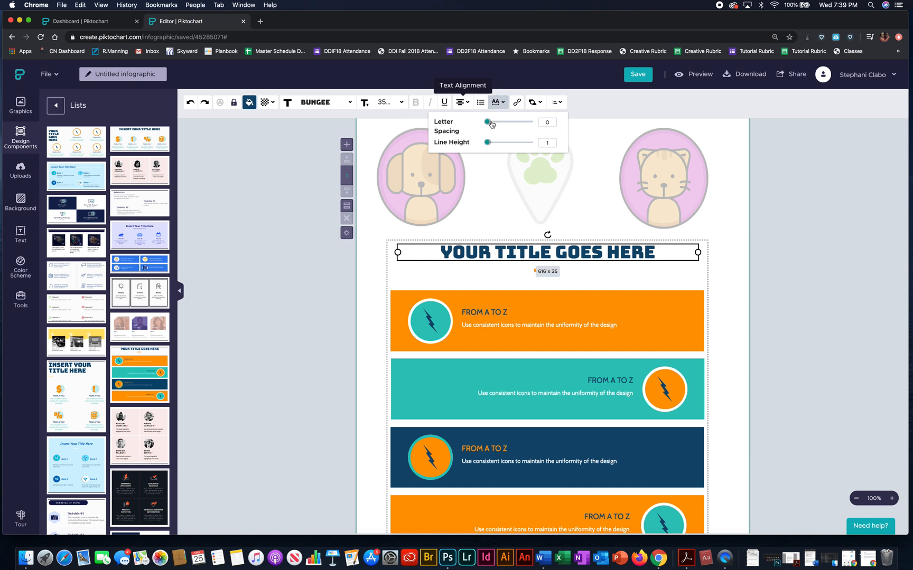
{"action": "left_click_drag", "start_coordinate": [488, 123], "coordinate": [493, 123]}
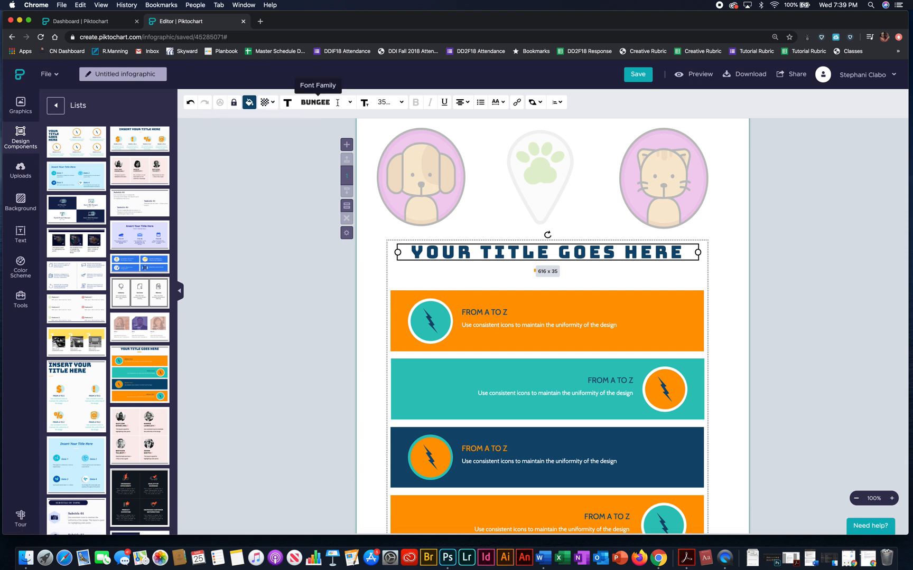
Step: Show the image upload options and save the infographic
{"action": "left_click", "coordinate": [19, 170]}
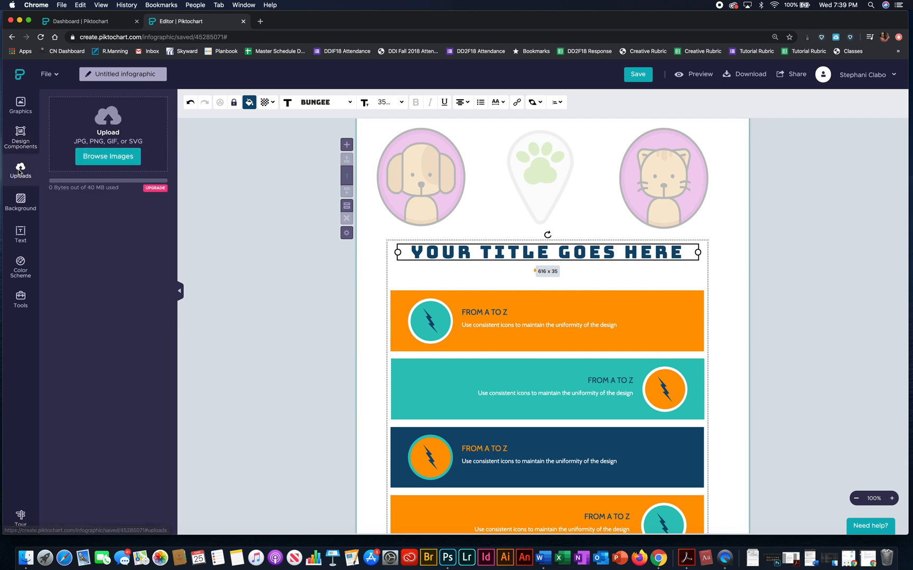
{"action": "key", "text": "super+s"}
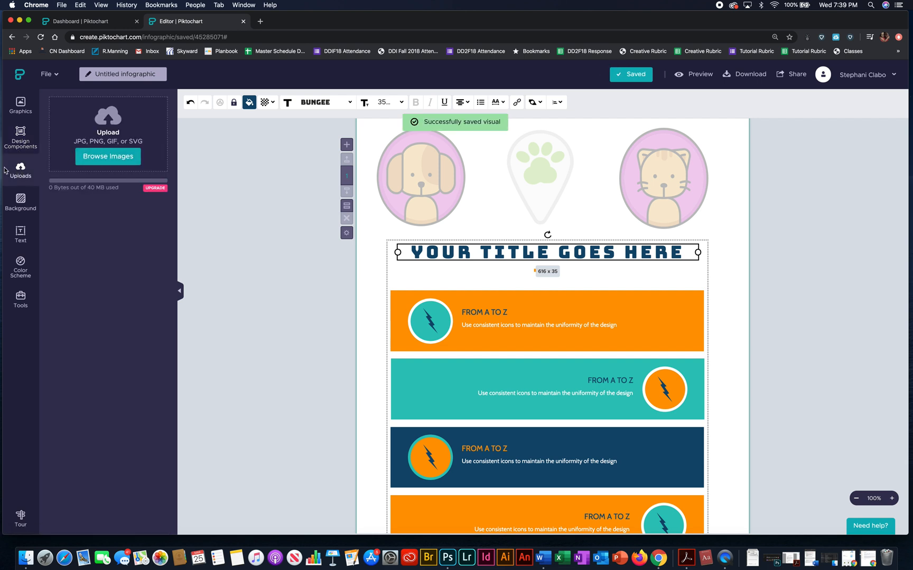
Step: Browse the background colors and images, as well as the text styles and text frames
{"action": "left_click", "coordinate": [18, 204]}
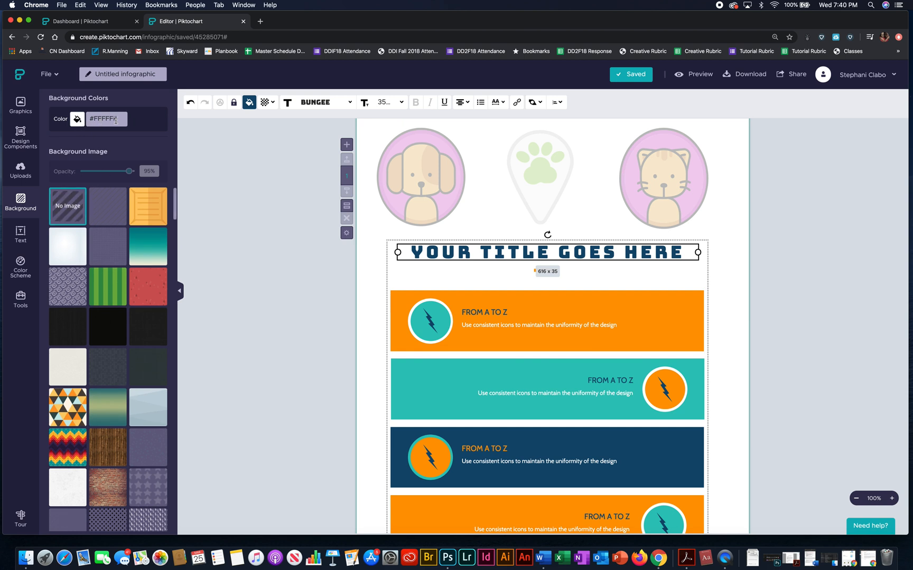
{"action": "scroll", "coordinate": [132, 332], "scroll_direction": "down", "scroll_amount": 15}
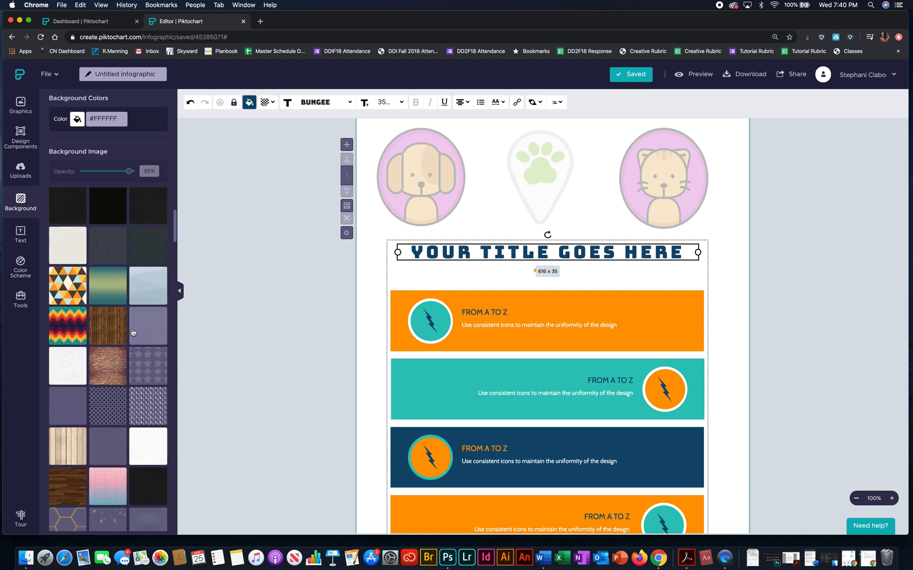
{"action": "scroll", "coordinate": [132, 332], "scroll_direction": "down", "scroll_amount": 8}
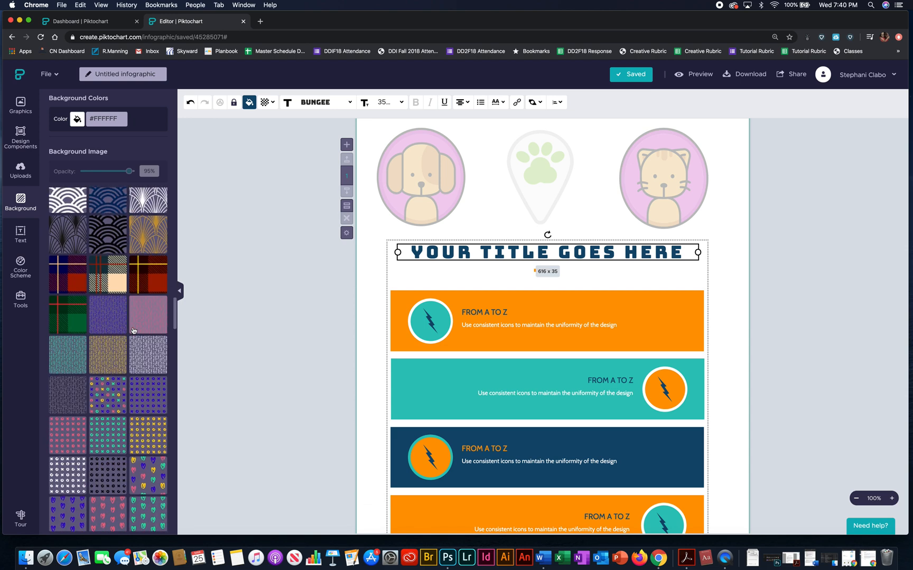
{"action": "left_click", "coordinate": [21, 234]}
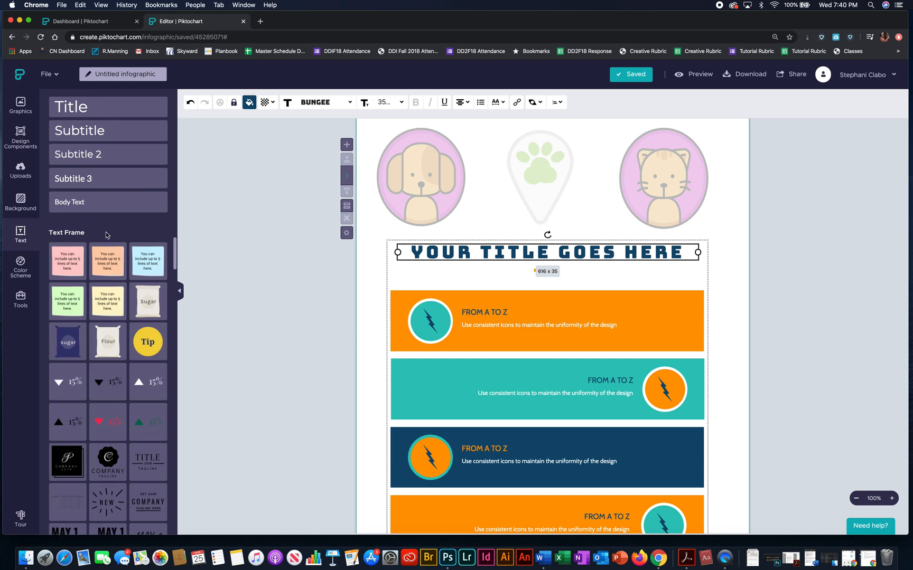
{"action": "scroll", "coordinate": [116, 400], "scroll_direction": "down", "scroll_amount": 5}
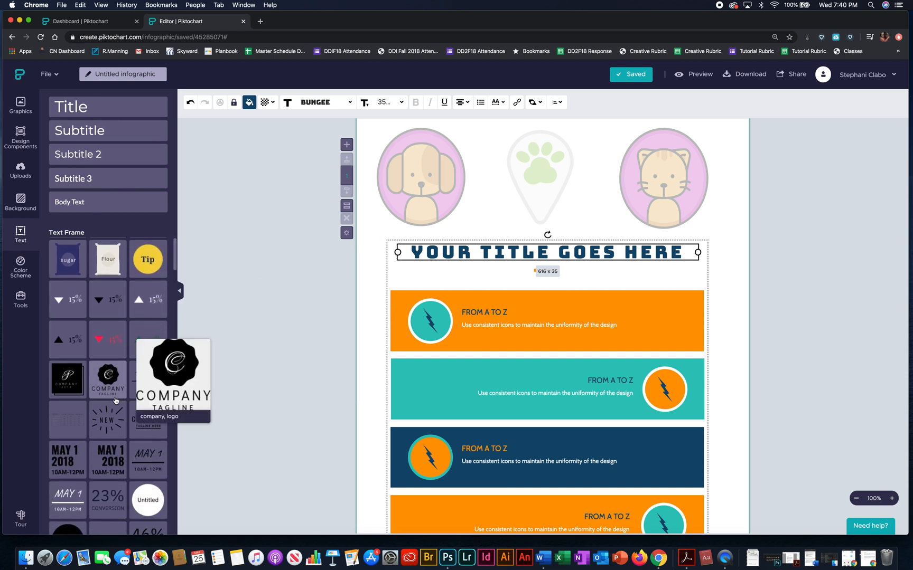
Step: Check the custom color scheme option and its Education PRO pricing page, and return to the editor
{"action": "left_click", "coordinate": [19, 269]}
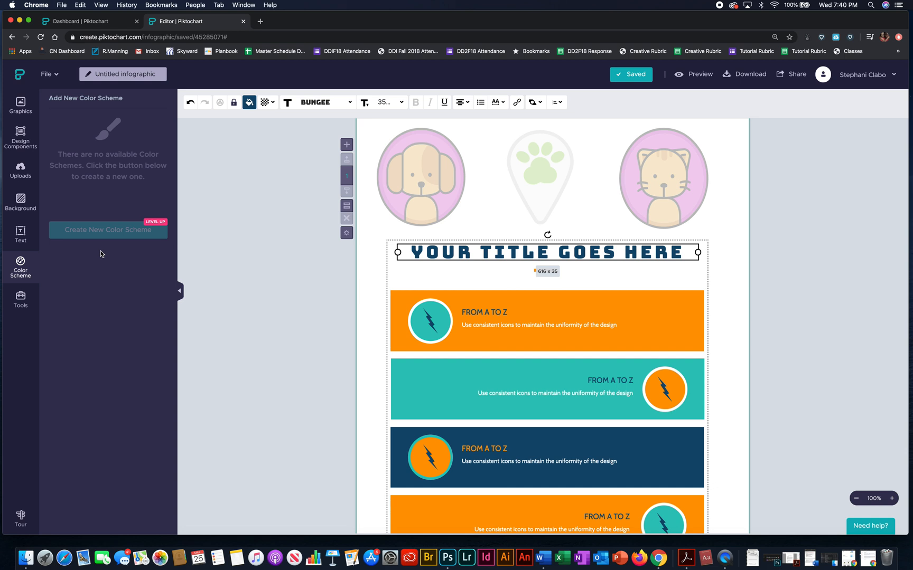
{"action": "left_click", "coordinate": [149, 226]}
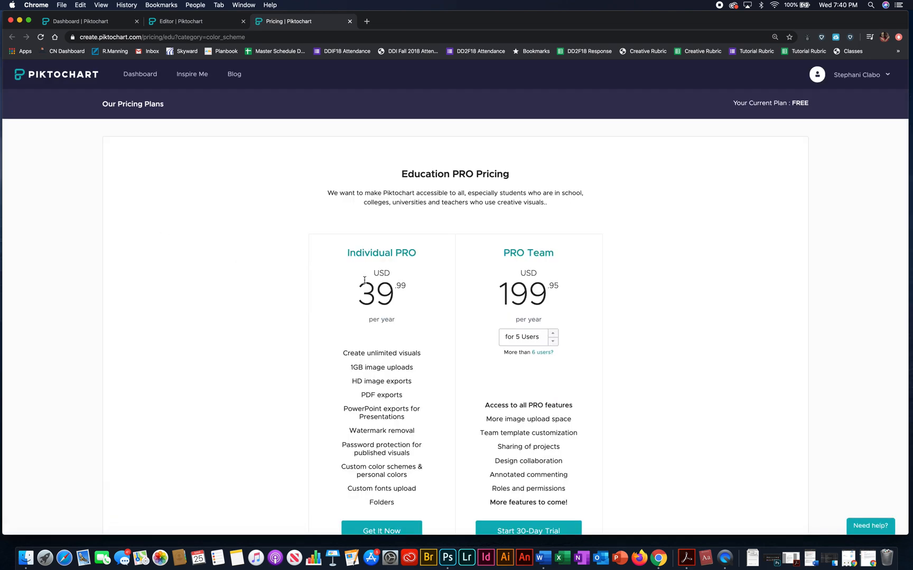
{"action": "left_click", "coordinate": [349, 22]}
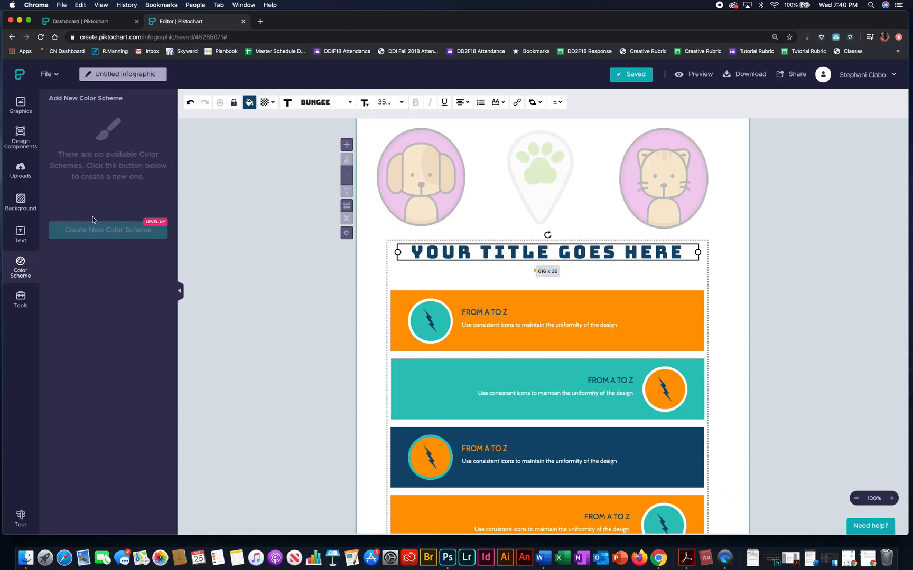
Step: Delete the title and the rest of the list component below the icons
{"action": "left_click", "coordinate": [20, 298]}
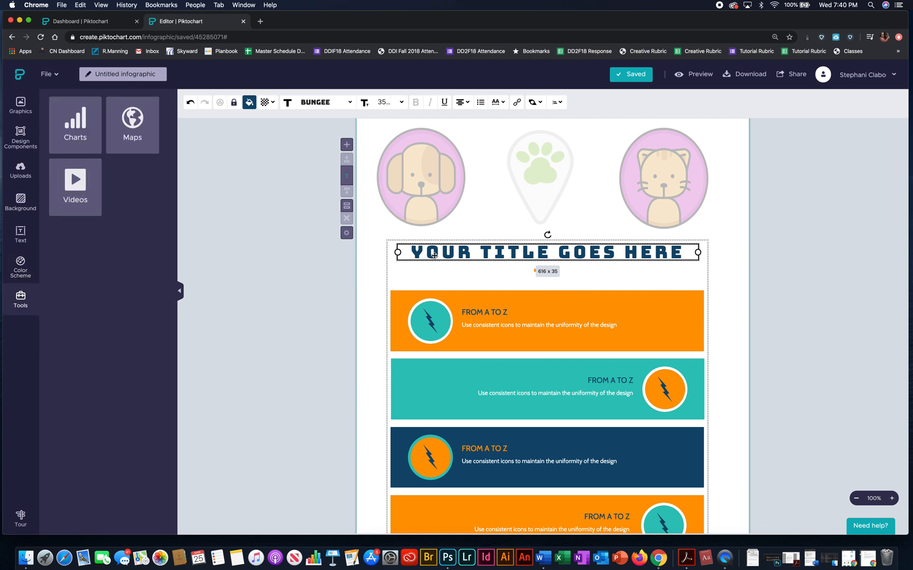
{"action": "key", "text": "Delete"}
{"action": "left_click", "coordinate": [443, 275]}
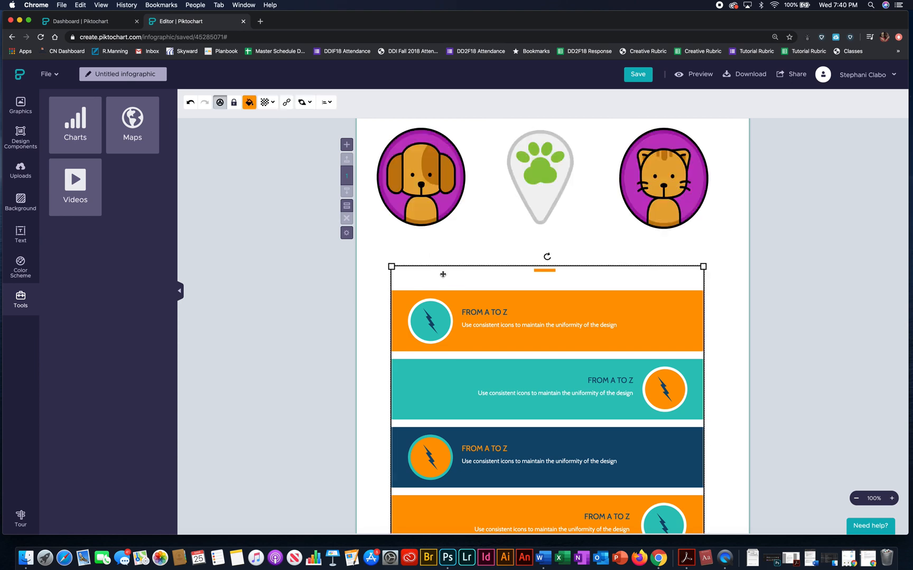
{"action": "key", "text": "Delete"}
Step: Open the chart tool and preview the bar, triangle bar, line, area and bubble charts
{"action": "left_click", "coordinate": [70, 127]}
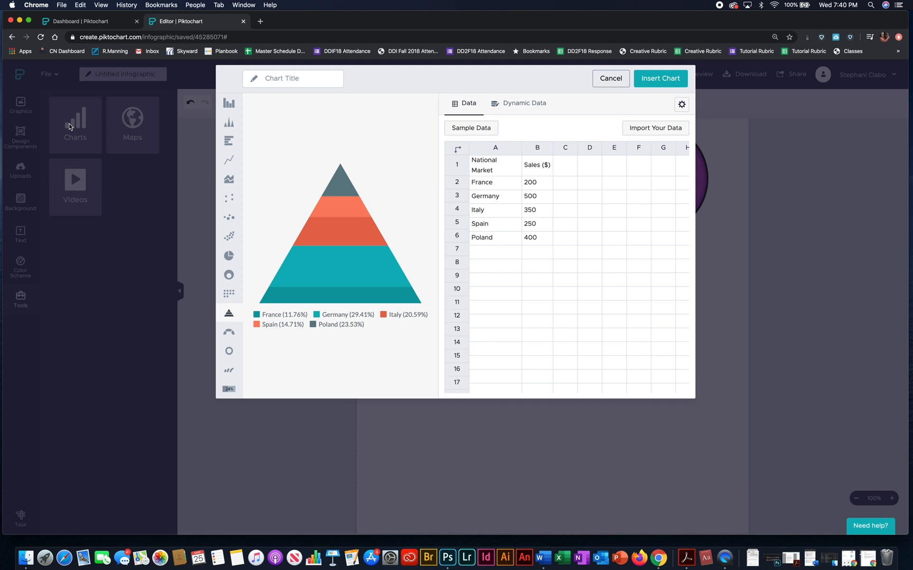
{"action": "left_click", "coordinate": [230, 110]}
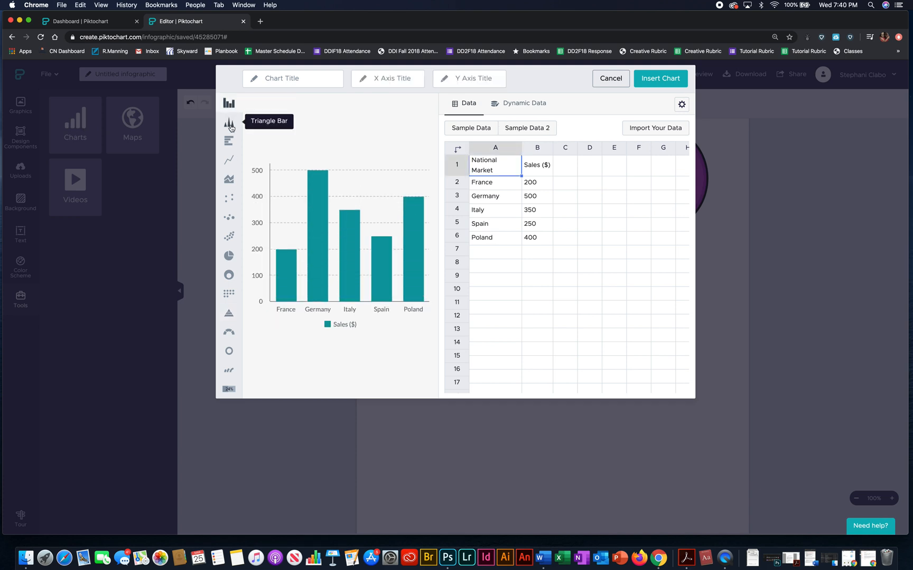
{"action": "left_click", "coordinate": [229, 121]}
{"action": "left_click", "coordinate": [229, 159]}
{"action": "left_click", "coordinate": [229, 180]}
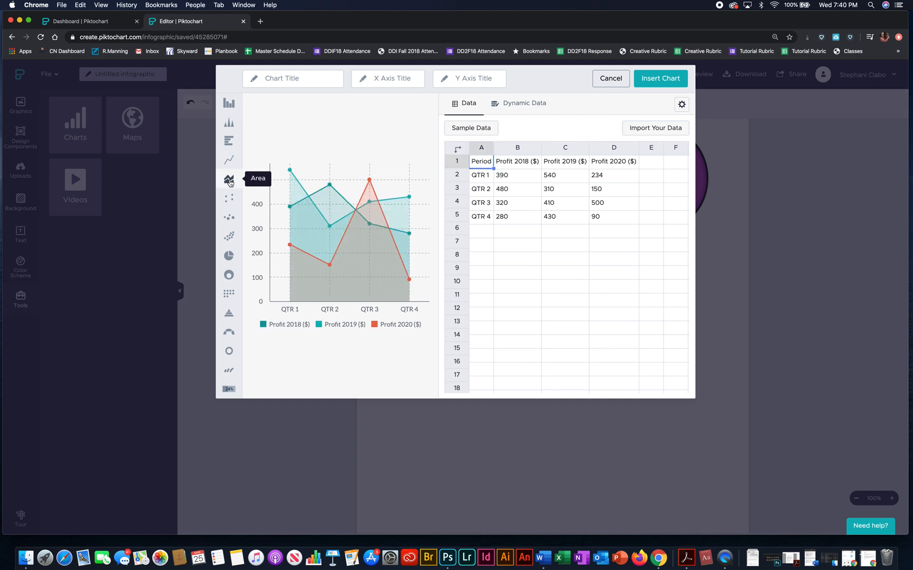
{"action": "left_click", "coordinate": [229, 198]}
{"action": "left_click", "coordinate": [229, 219]}
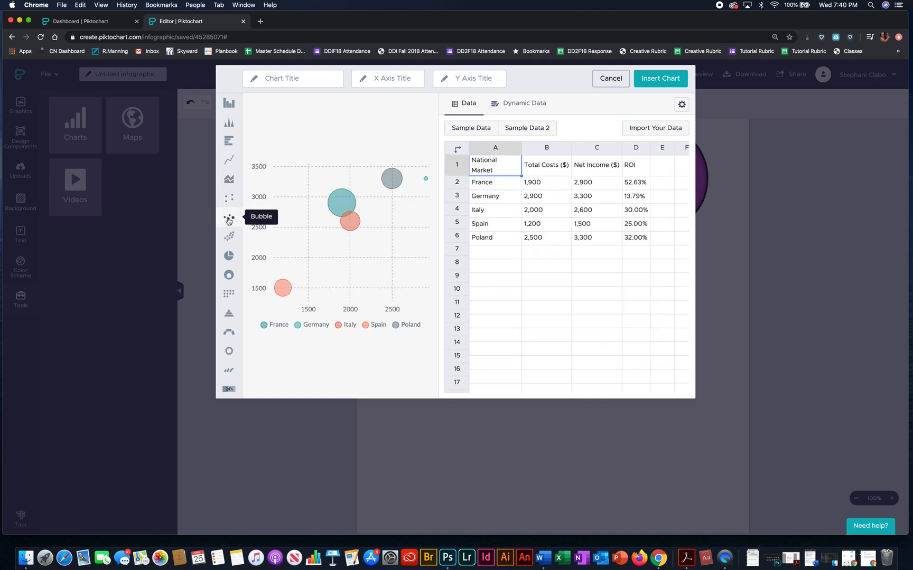
Step: Preview the pie, stacked Venn, gauge and remaining chart types, and leave the chart tool without inserting one
{"action": "left_click", "coordinate": [229, 255]}
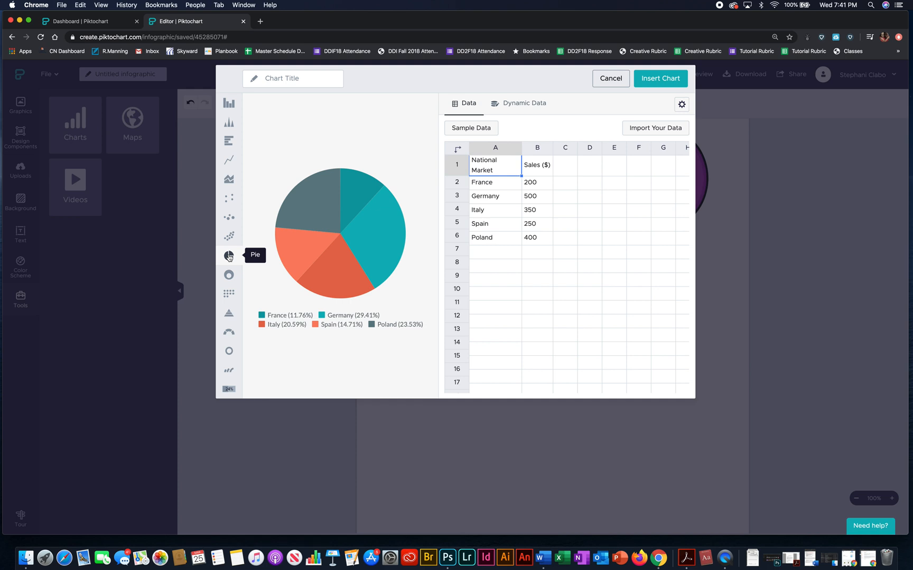
{"action": "left_click", "coordinate": [228, 276]}
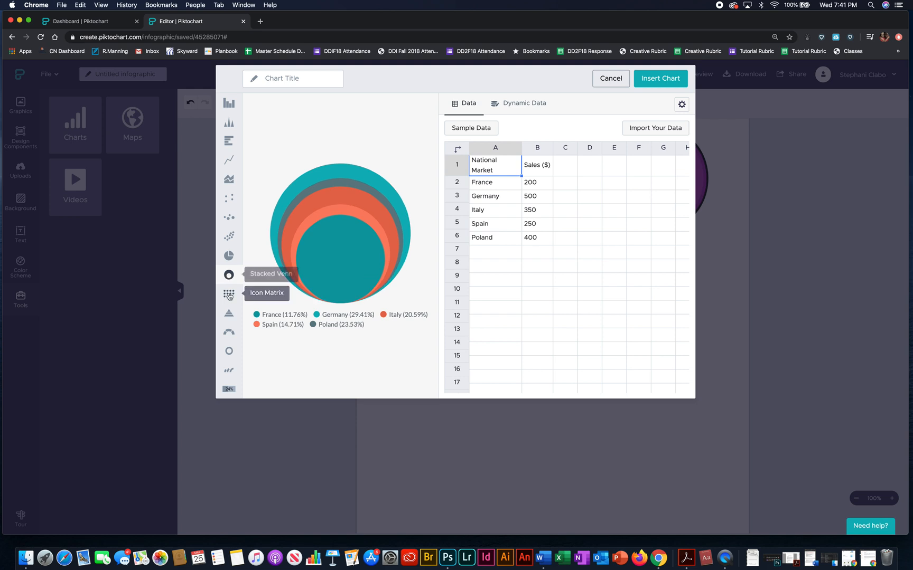
{"action": "left_click", "coordinate": [229, 294]}
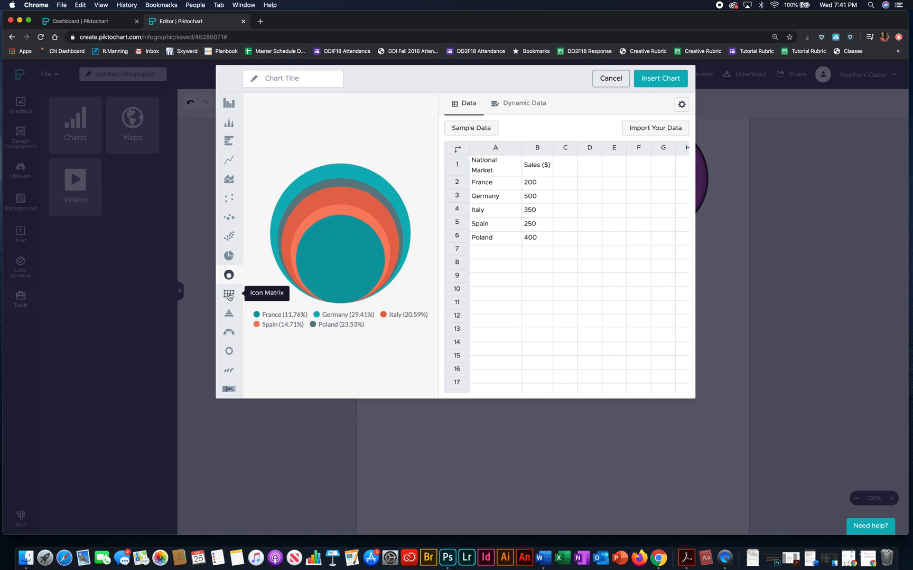
{"action": "left_click", "coordinate": [232, 333]}
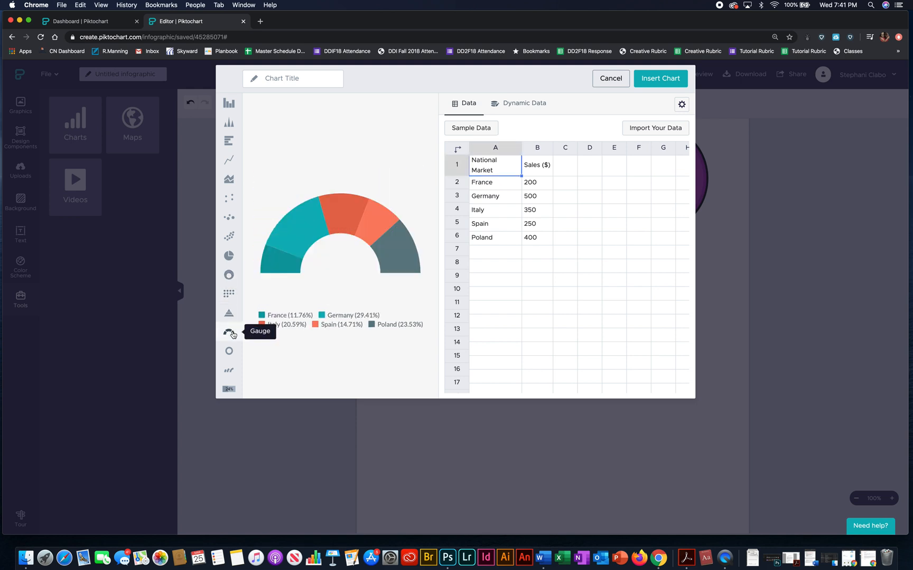
{"action": "left_click", "coordinate": [233, 371]}
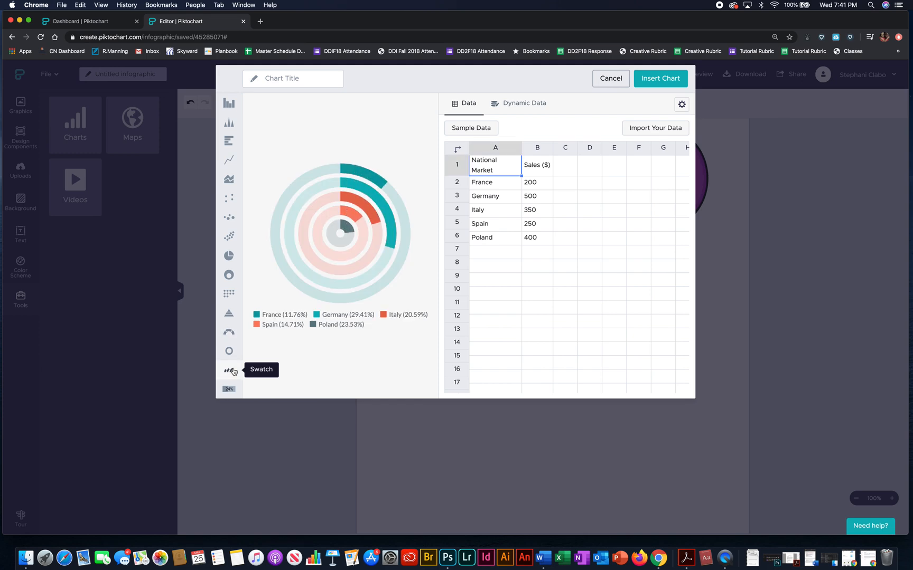
{"action": "left_click", "coordinate": [604, 84]}
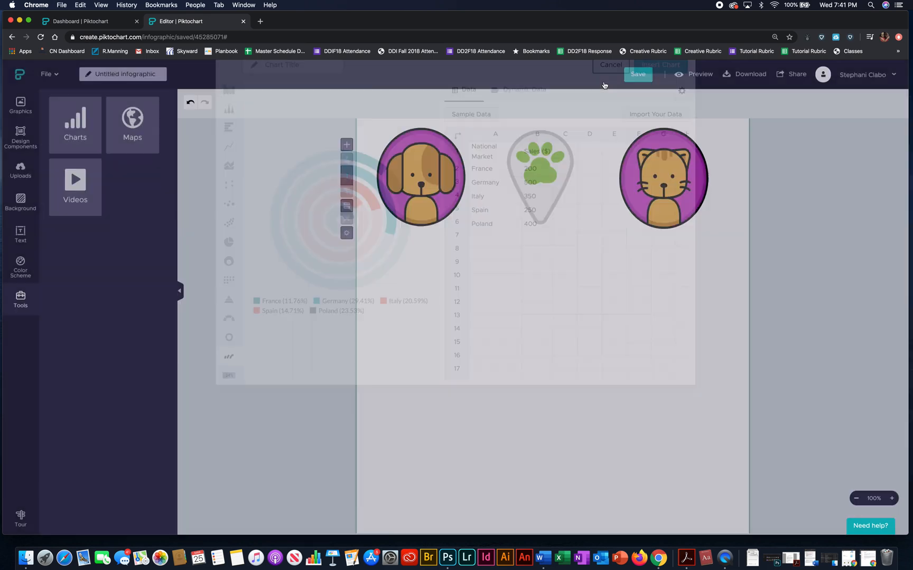
Step: Preview the Belgium map without inserting it, and show the video URL options
{"action": "left_click", "coordinate": [132, 119]}
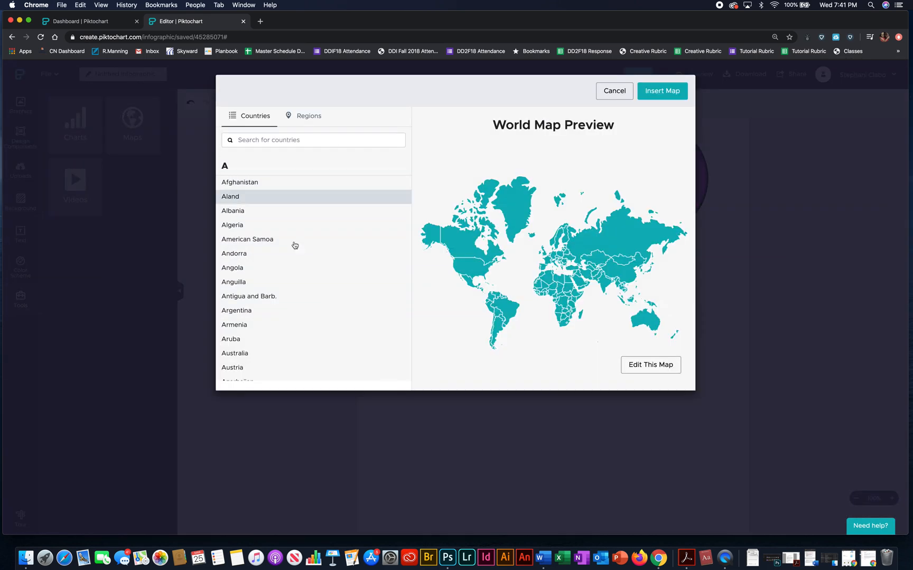
{"action": "scroll", "coordinate": [288, 306], "scroll_direction": "down", "scroll_amount": 5}
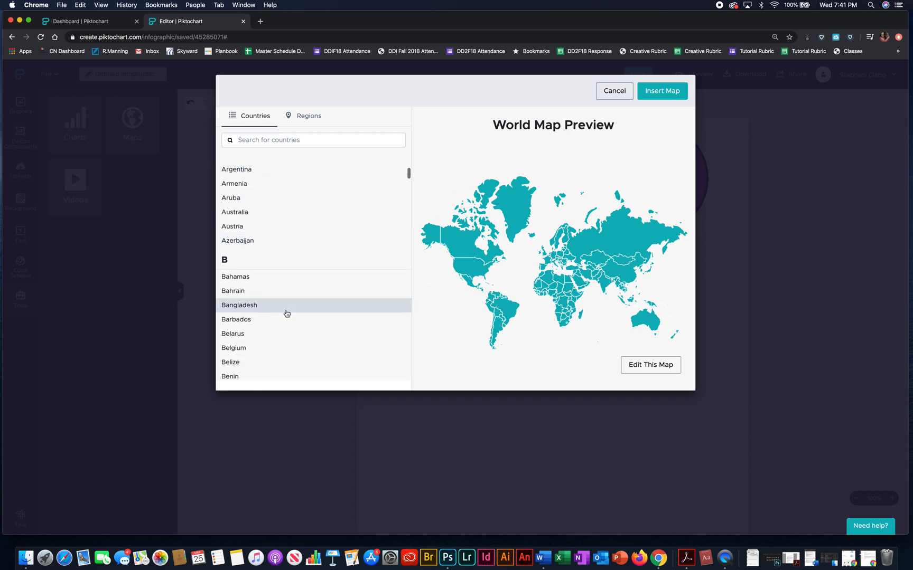
{"action": "scroll", "coordinate": [285, 312], "scroll_direction": "down", "scroll_amount": 2}
{"action": "left_click", "coordinate": [235, 297]}
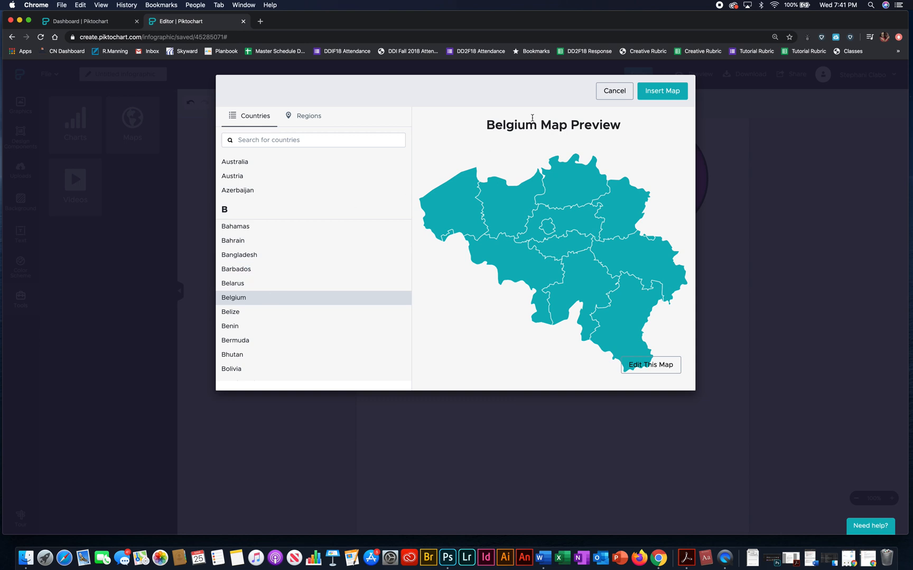
{"action": "left_click", "coordinate": [608, 92]}
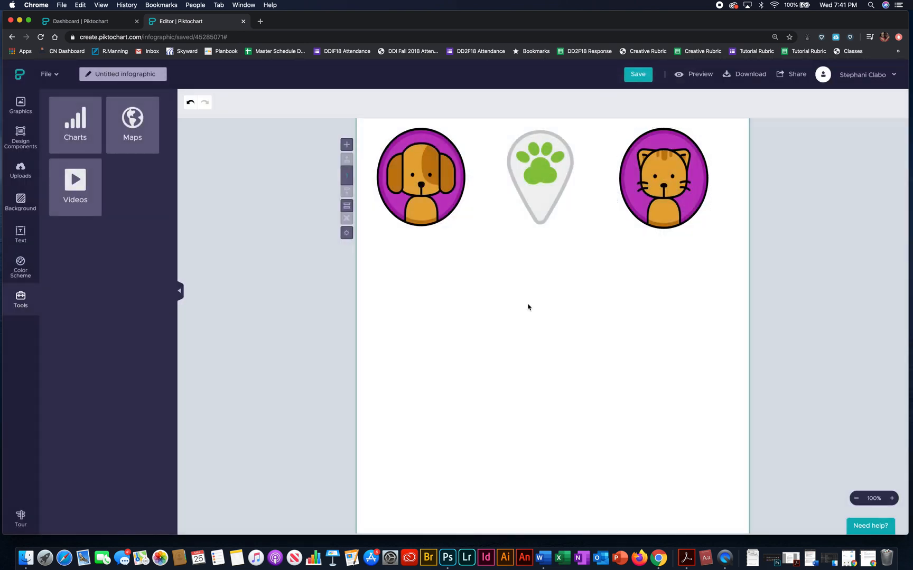
{"action": "left_click", "coordinate": [88, 181]}
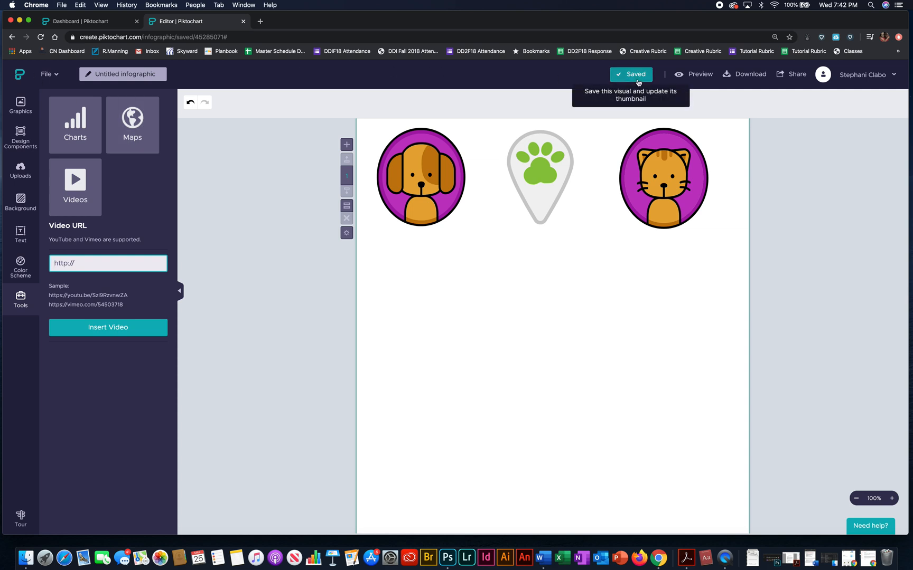
Step: Preview the infographic, and check the download format and quality options without downloading
{"action": "left_click", "coordinate": [699, 75]}
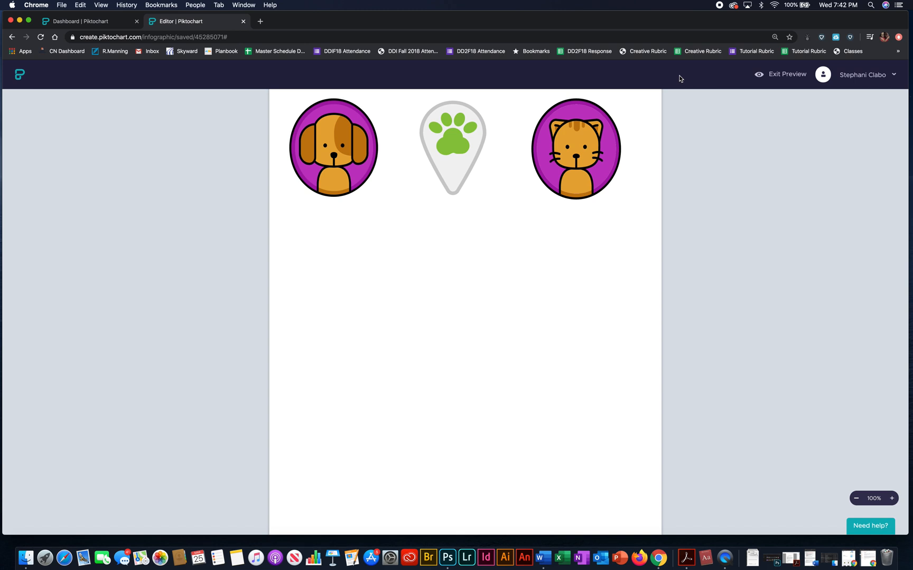
{"action": "left_click", "coordinate": [772, 74]}
{"action": "left_click", "coordinate": [740, 76]}
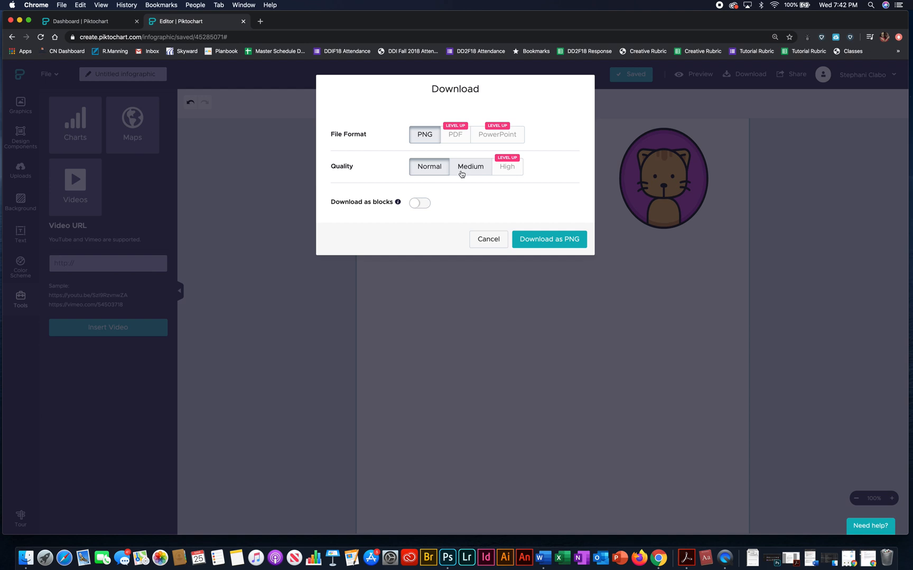
{"action": "left_click", "coordinate": [487, 240]}
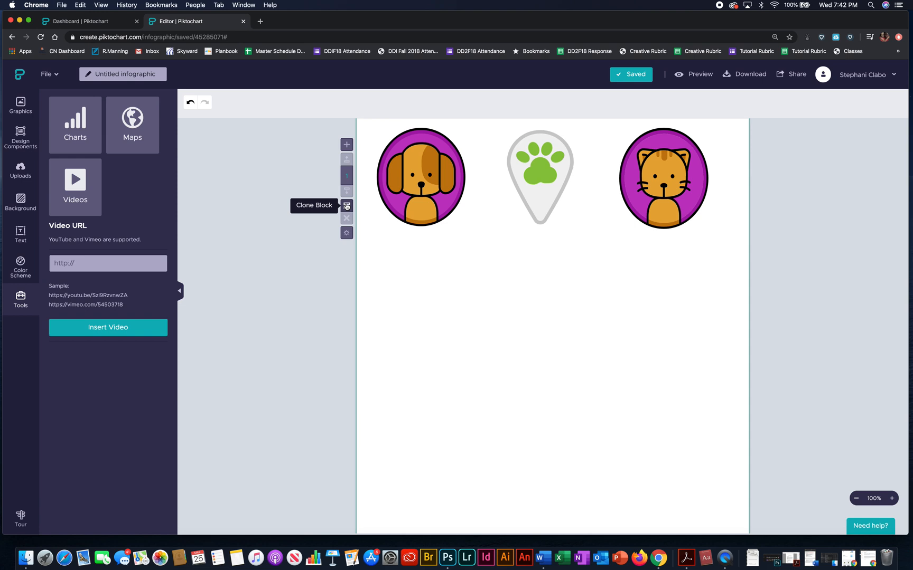
Step: Add a new blank block below the block with the animal icons
{"action": "left_click", "coordinate": [346, 145]}
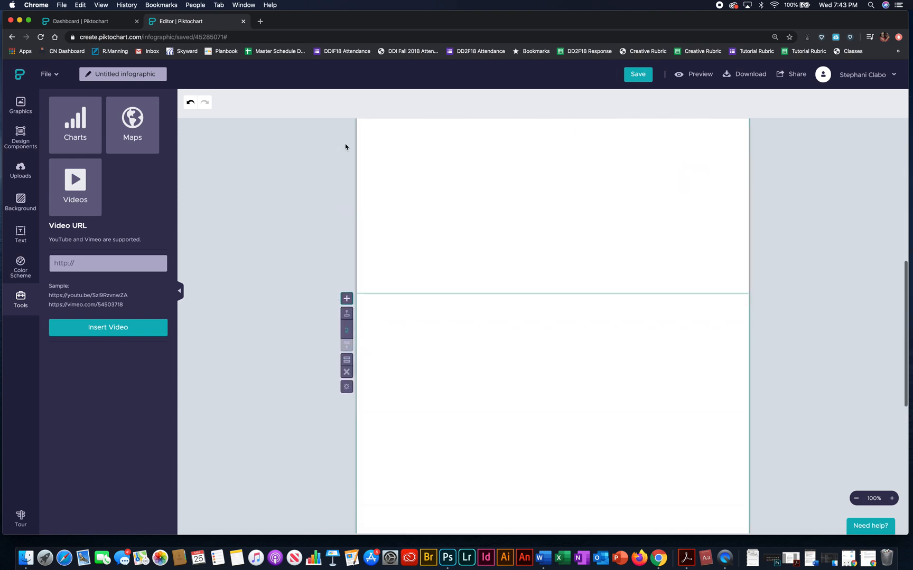
{"action": "key", "text": "super+minus"}
{"action": "key", "text": "super+minus"}
{"action": "key", "text": "super+minus"}
{"action": "key", "text": "super+minus"}
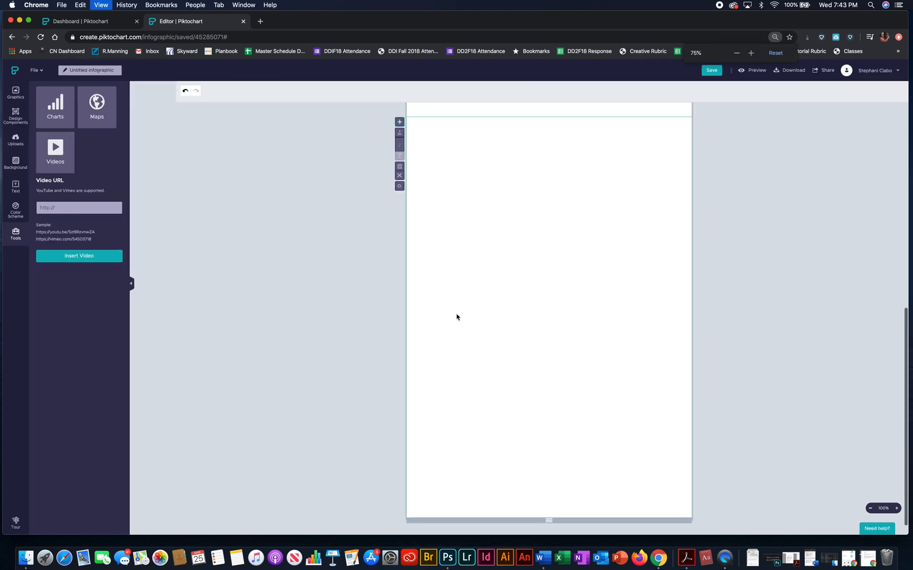
{"action": "scroll", "coordinate": [476, 334], "scroll_direction": "up", "scroll_amount": 3}
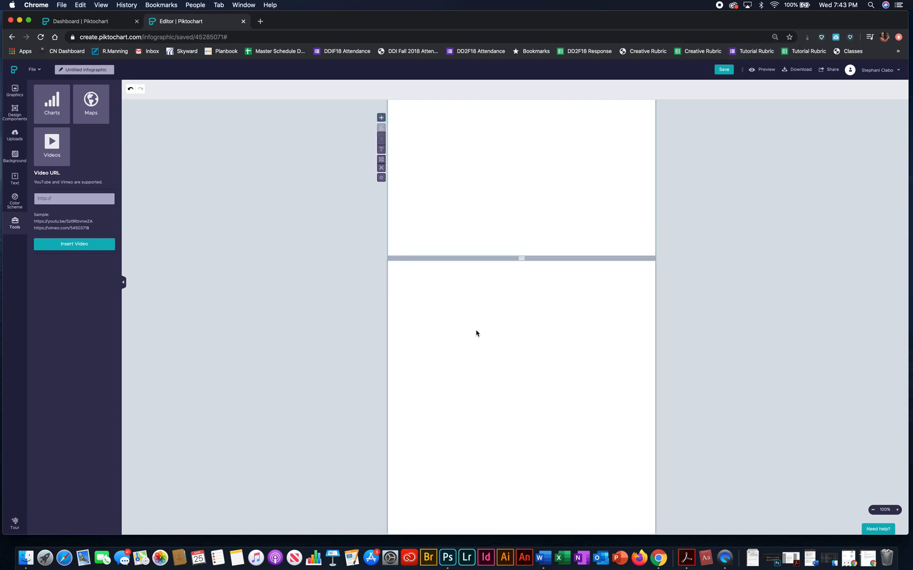
{"action": "key", "text": "super+equal"}
{"action": "key", "text": "super+equal"}
{"action": "key", "text": "super+equal"}
{"action": "key", "text": "super+equal"}
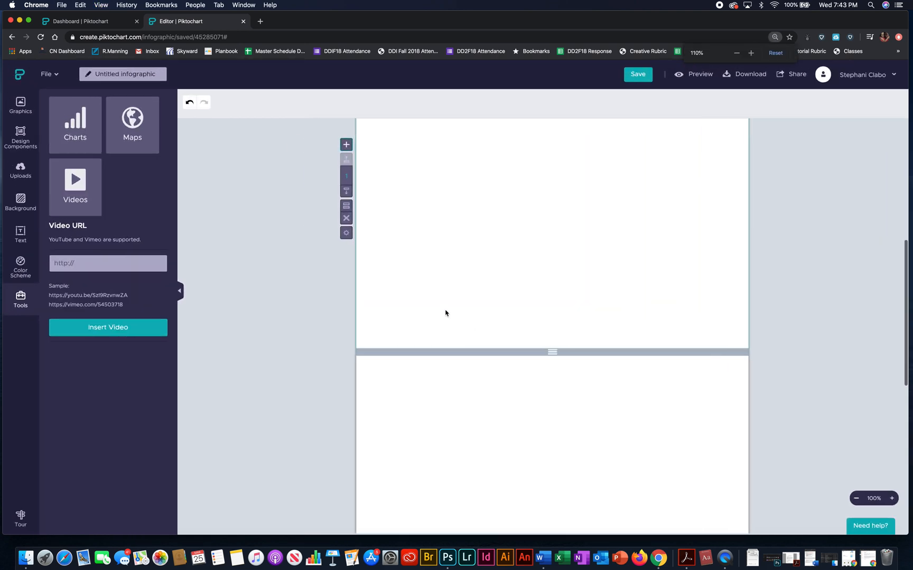
Step: Delete the first block with the animal icons, and undo that deletion
{"action": "left_click", "coordinate": [346, 219]}
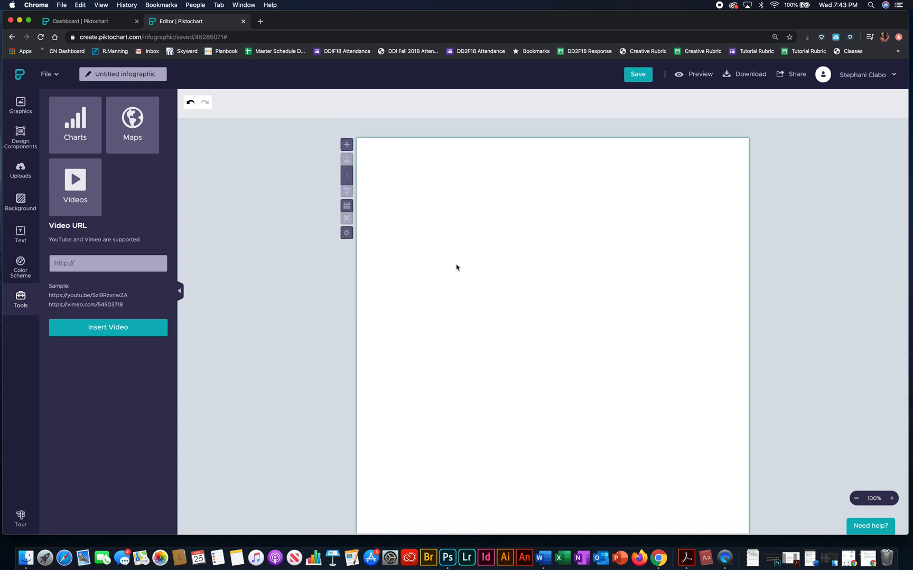
{"action": "scroll", "coordinate": [458, 268], "scroll_direction": "down", "scroll_amount": 4}
{"action": "scroll", "coordinate": [457, 267], "scroll_direction": "up", "scroll_amount": 2}
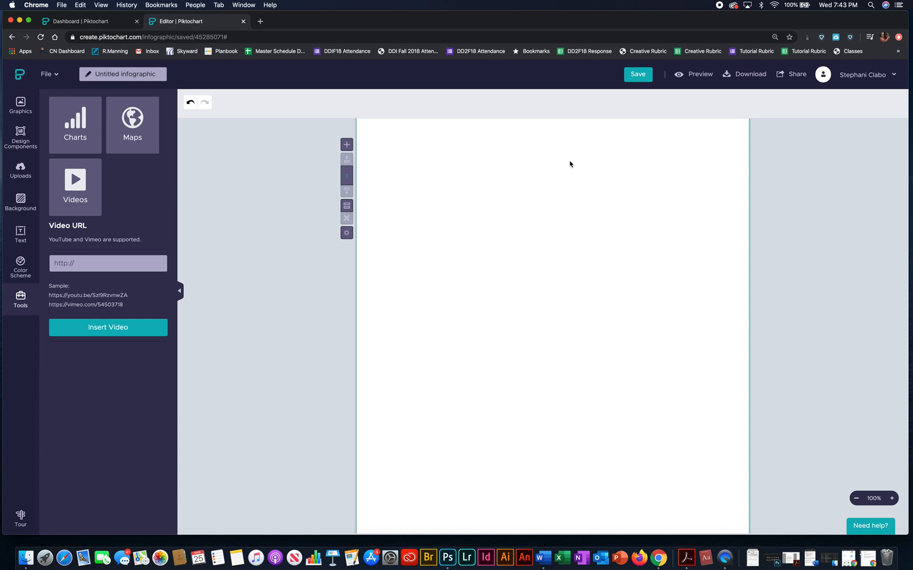
{"action": "left_click", "coordinate": [190, 103]}
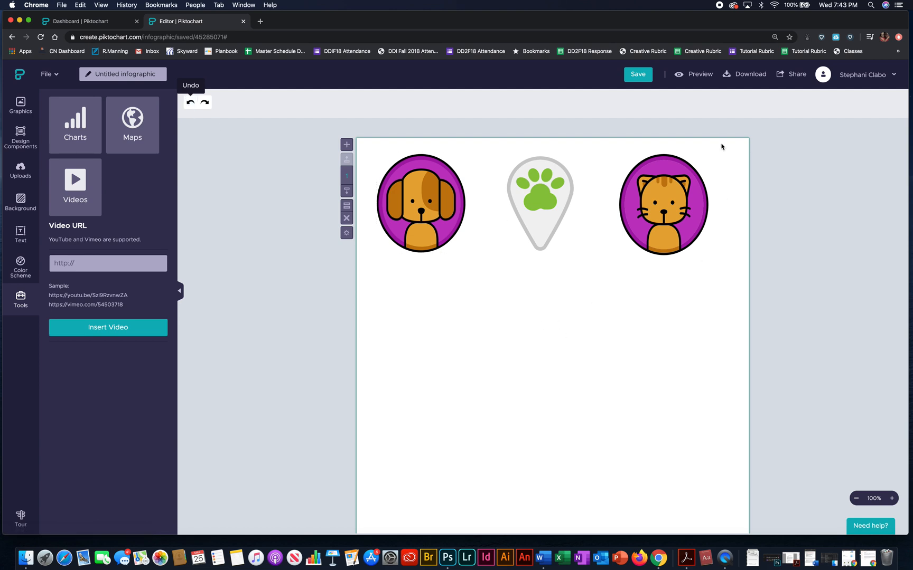
Step: Start sharing the infographic, accept its generated link, and make the link public
{"action": "left_click", "coordinate": [790, 76]}
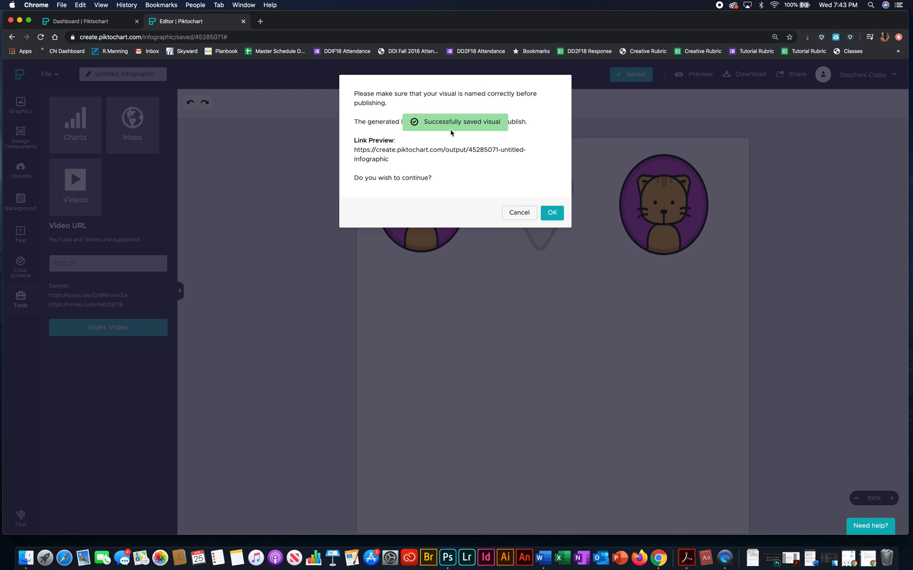
{"action": "left_click", "coordinate": [552, 214]}
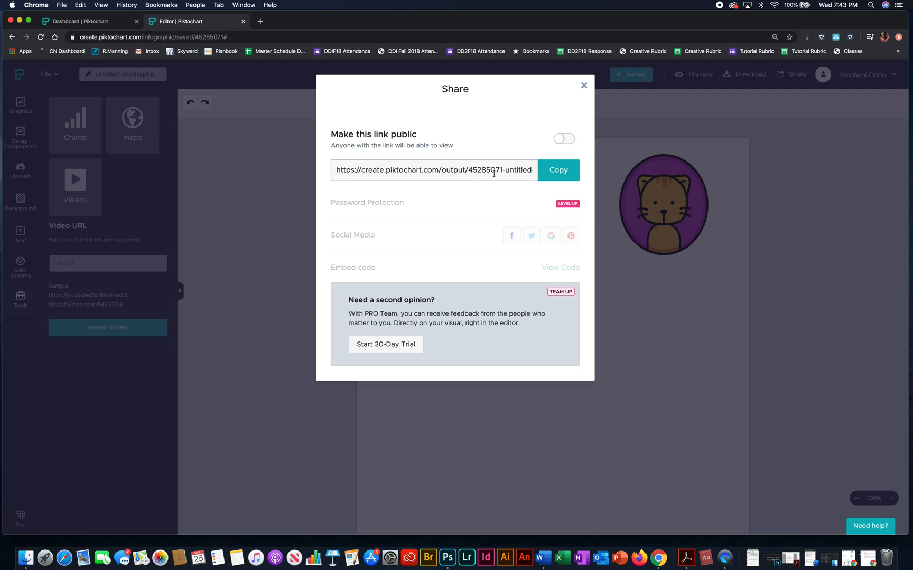
{"action": "left_click", "coordinate": [475, 170]}
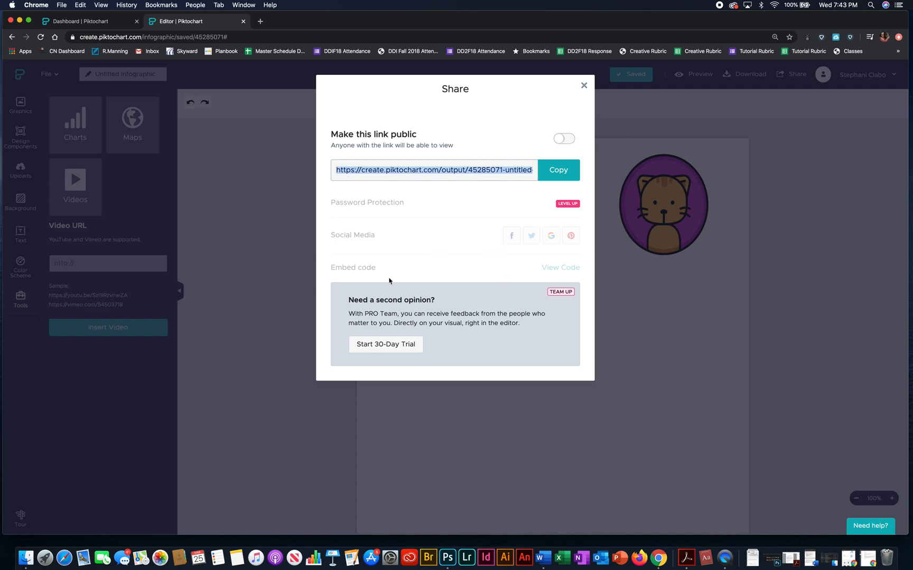
{"action": "left_click", "coordinate": [566, 141]}
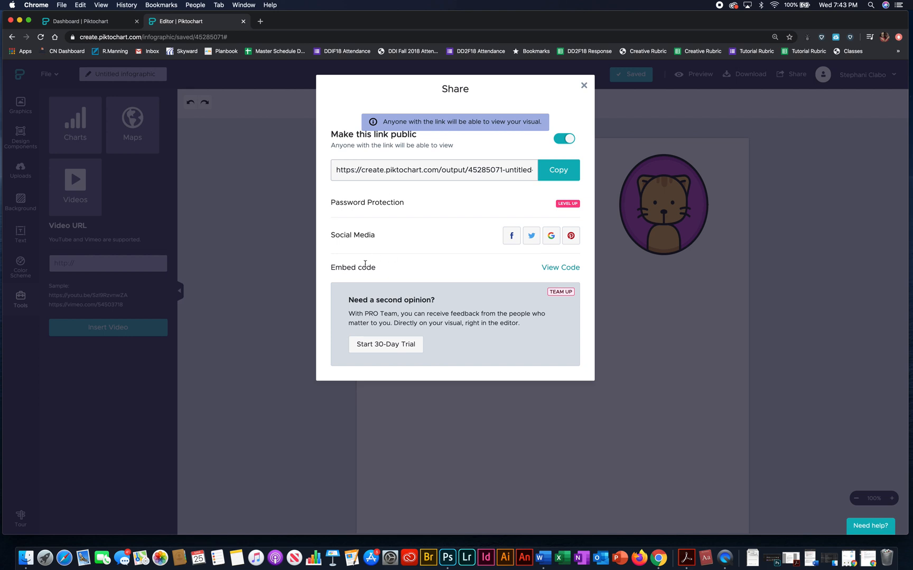
Step: Show the embed code options, copy the custom-width code, and close the sharing dialog
{"action": "left_click", "coordinate": [550, 270]}
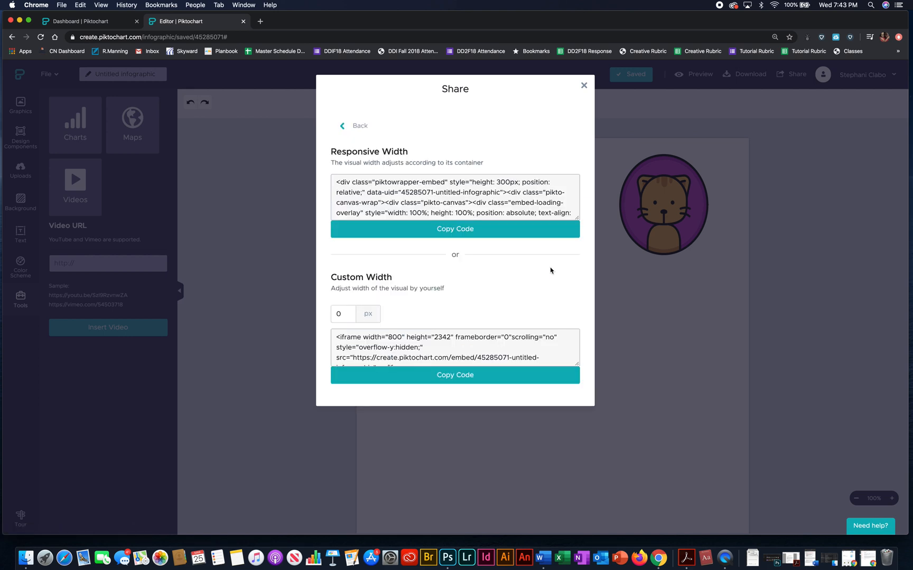
{"action": "left_click", "coordinate": [414, 379]}
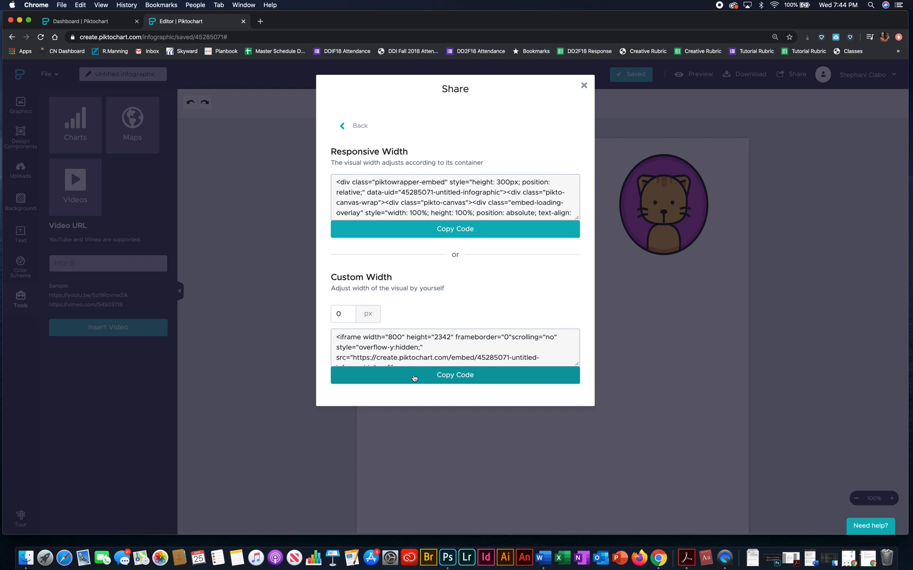
{"action": "left_click", "coordinate": [583, 85]}
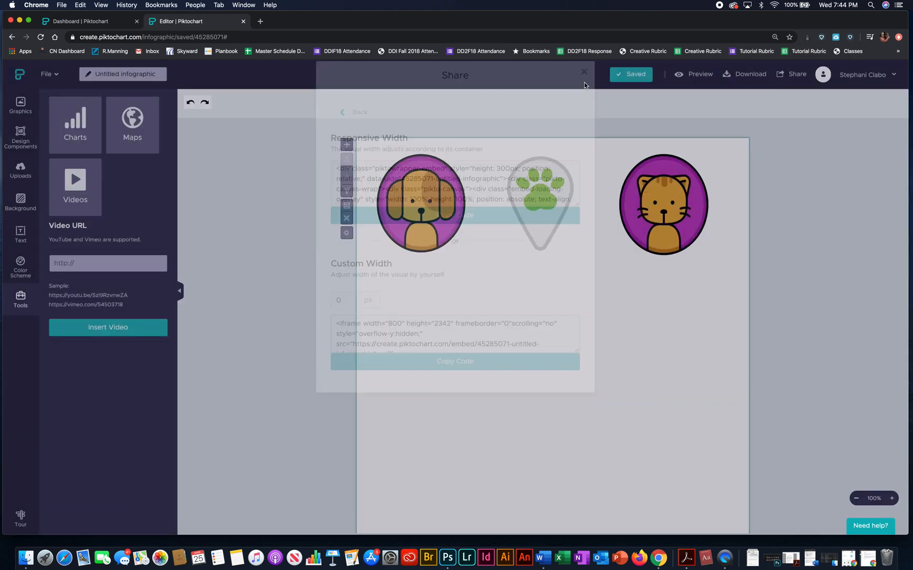